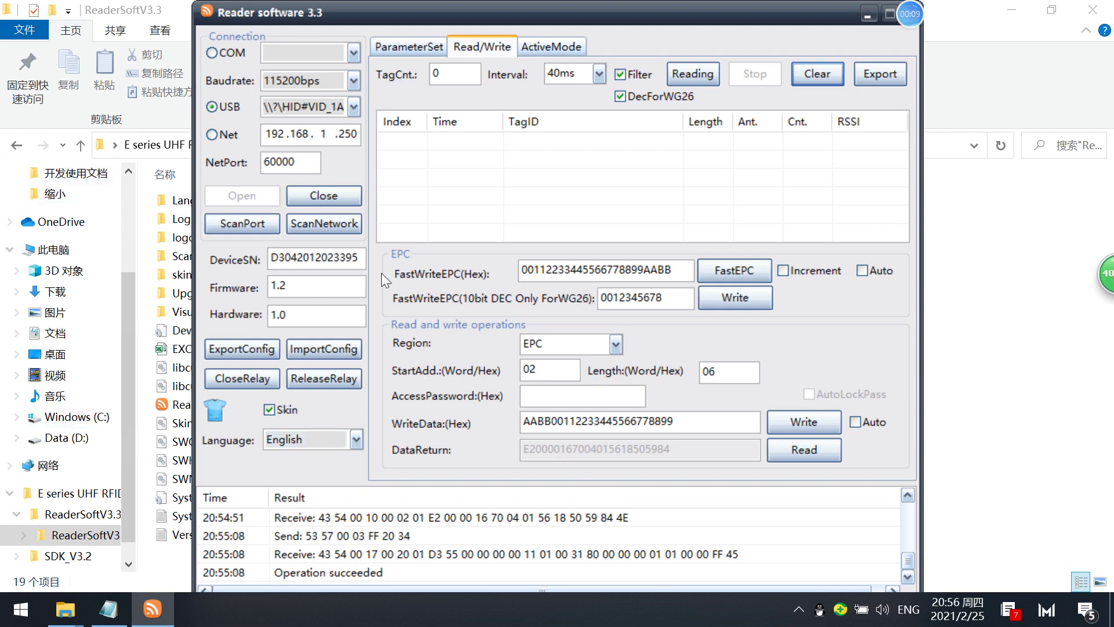
{"action": "left_click", "coordinate": [619, 344]}
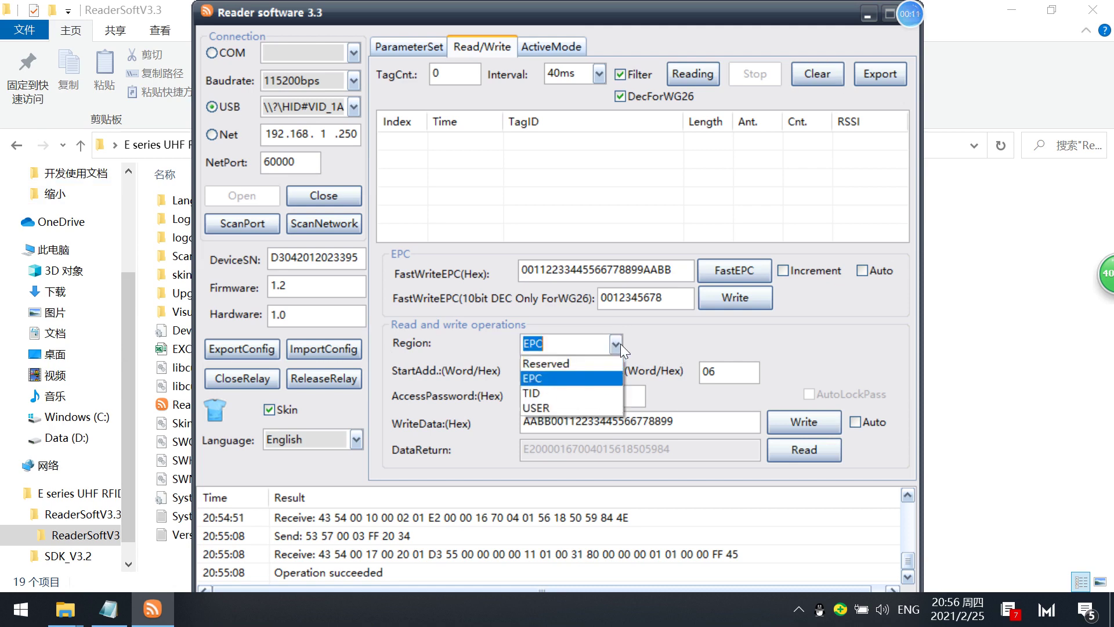
{"action": "left_click", "coordinate": [676, 339]}
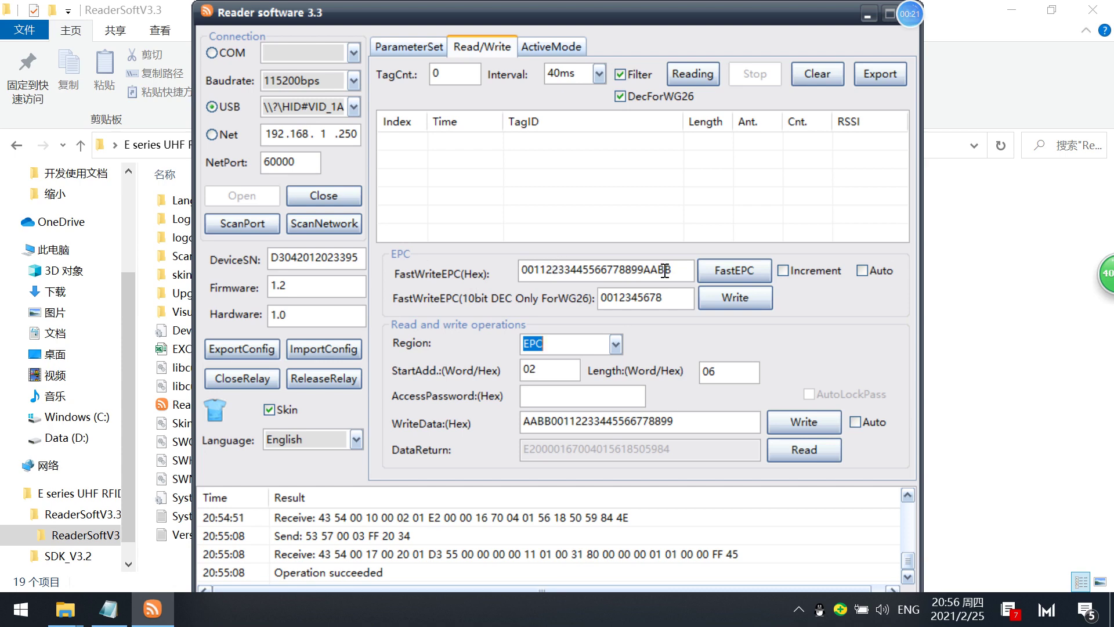
{"action": "left_click", "coordinate": [685, 271]}
{"action": "left_click_drag", "start_coordinate": [684, 270], "coordinate": [471, 256]}
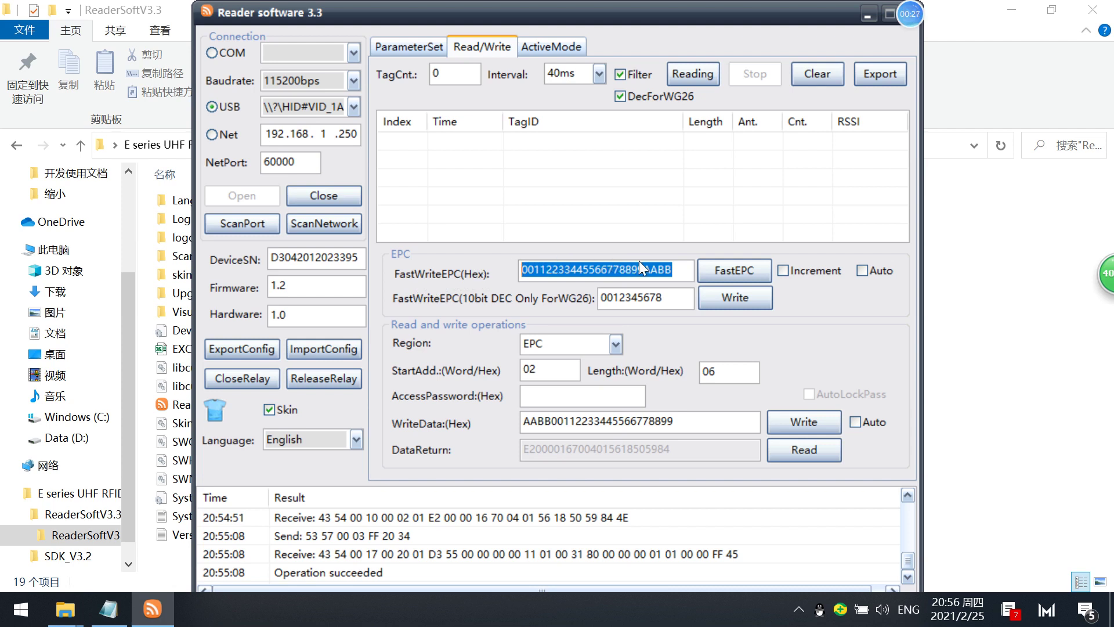
{"action": "left_click", "coordinate": [670, 267]}
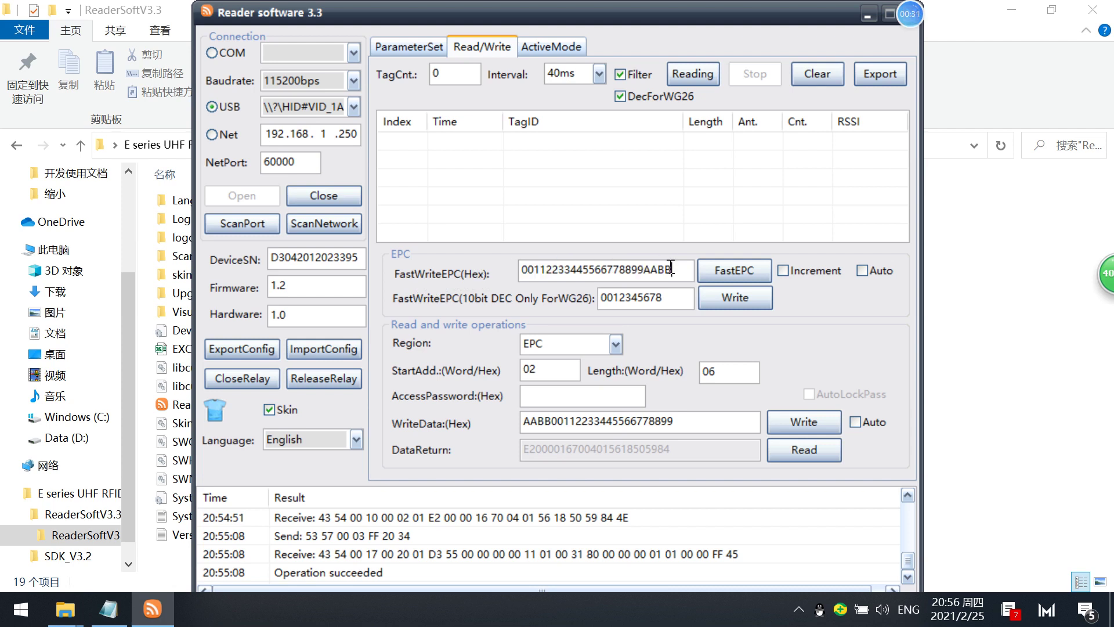
{"action": "left_click_drag", "start_coordinate": [671, 267], "coordinate": [450, 196]}
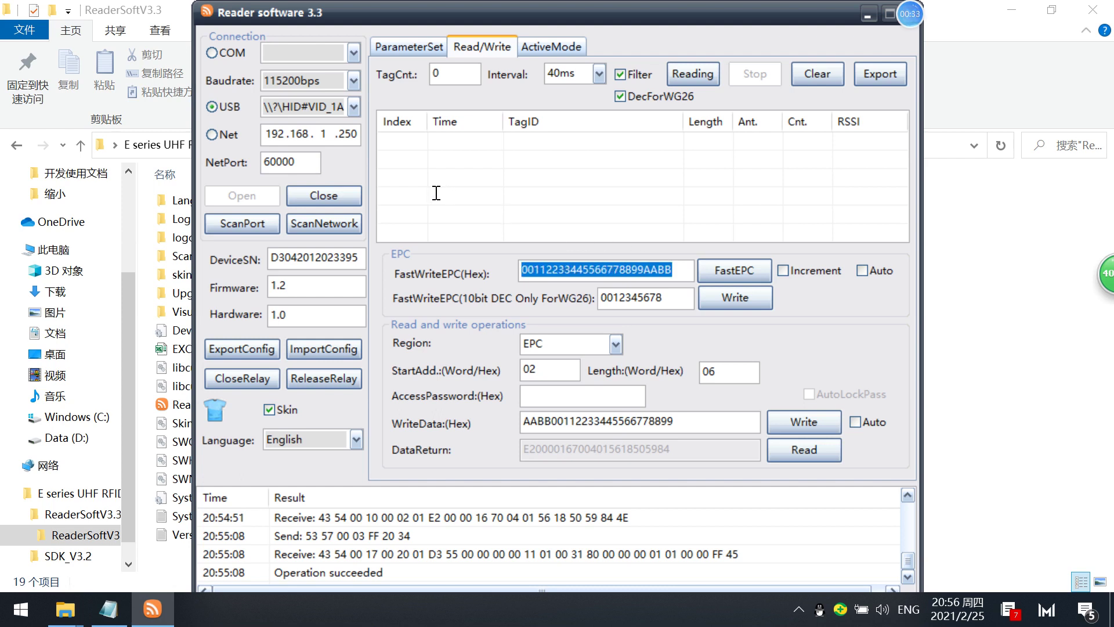
{"action": "type", "text": "11"}
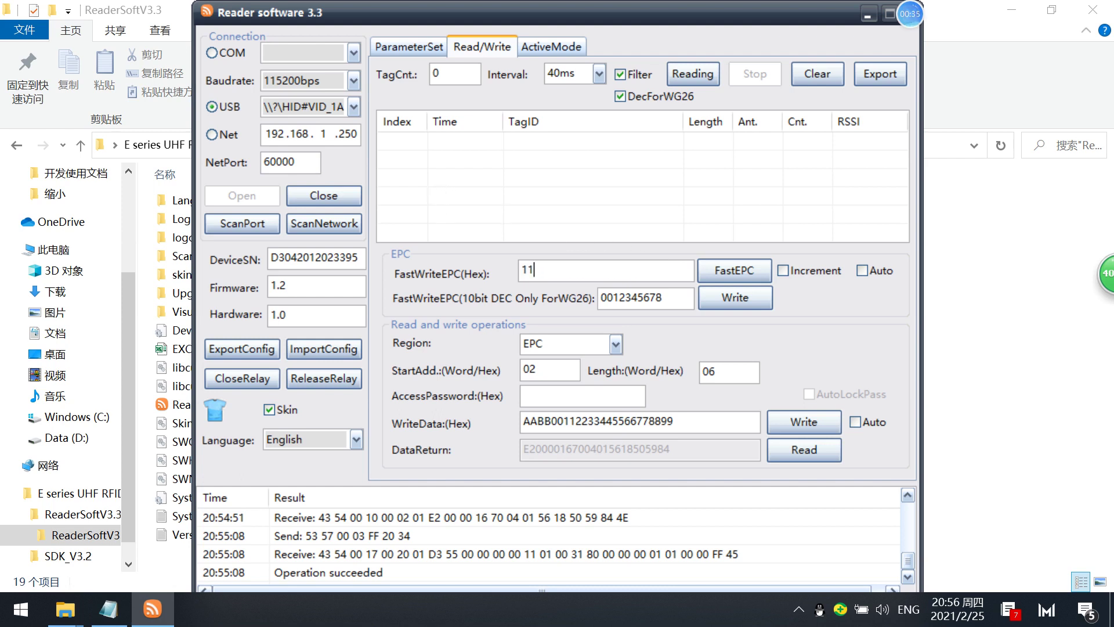
{"action": "type", "text": "1122223333444455556666"}
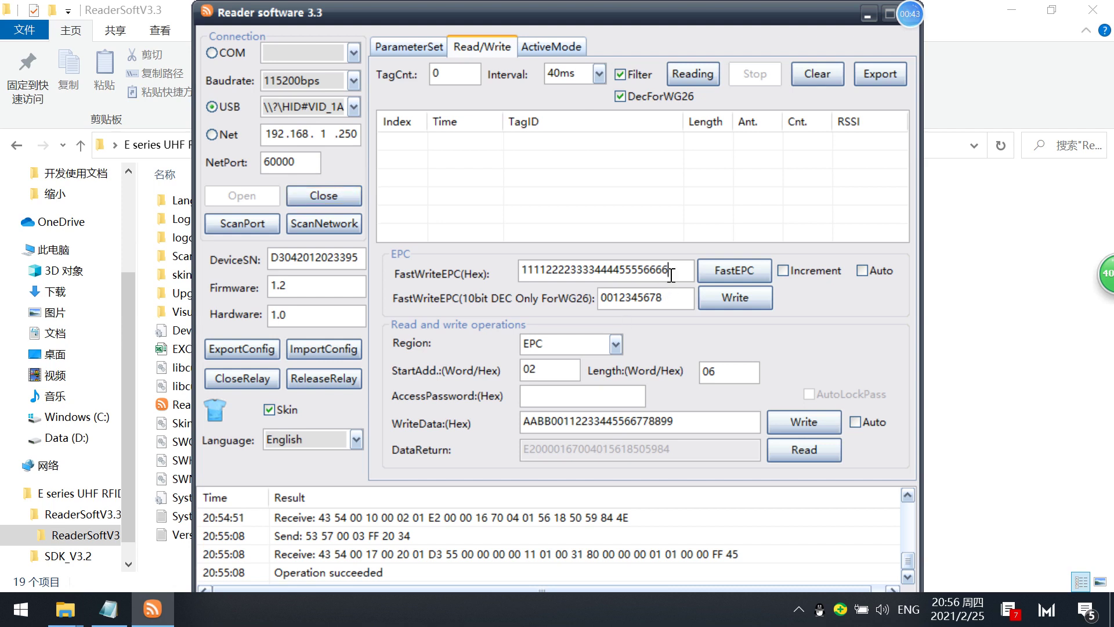
{"action": "left_click_drag", "start_coordinate": [671, 275], "coordinate": [513, 255]}
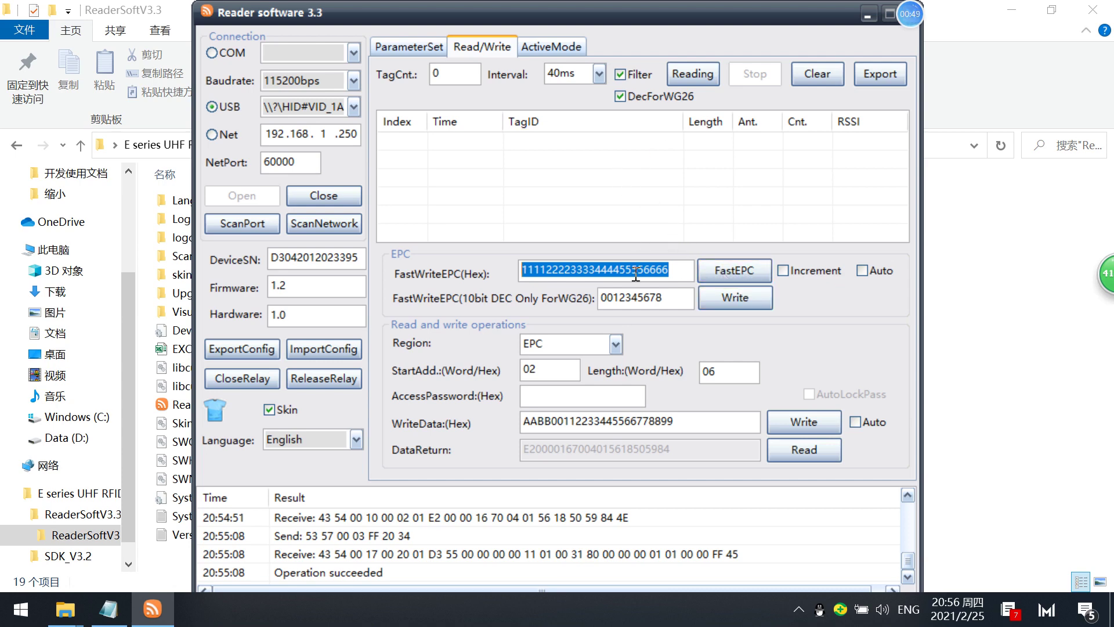
{"action": "left_click", "coordinate": [682, 265]}
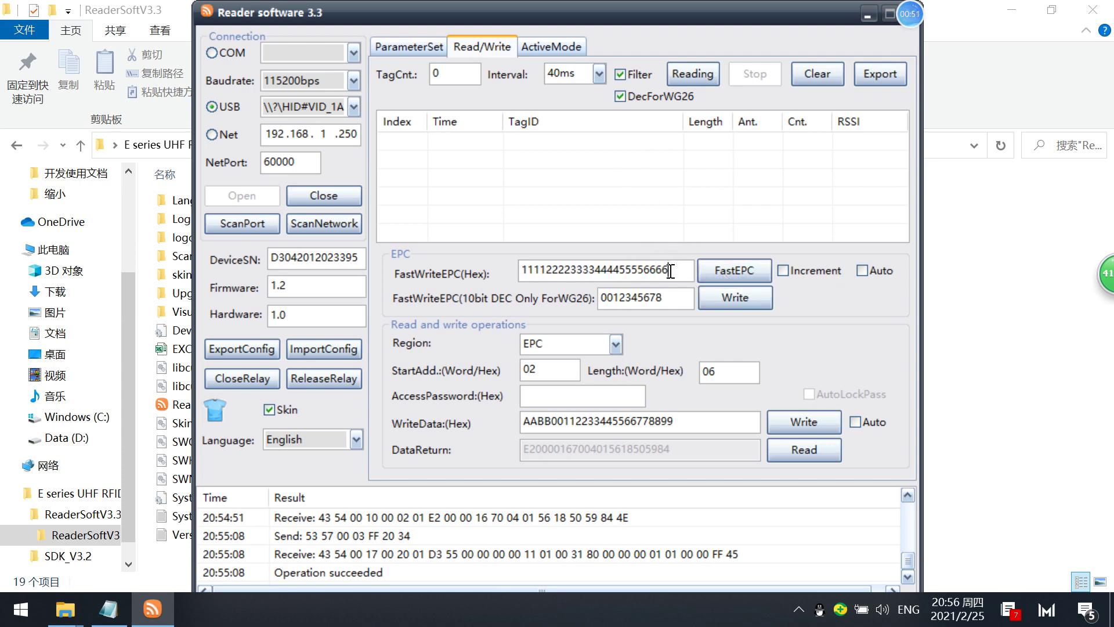
{"action": "left_click_drag", "start_coordinate": [670, 268], "coordinate": [471, 237]}
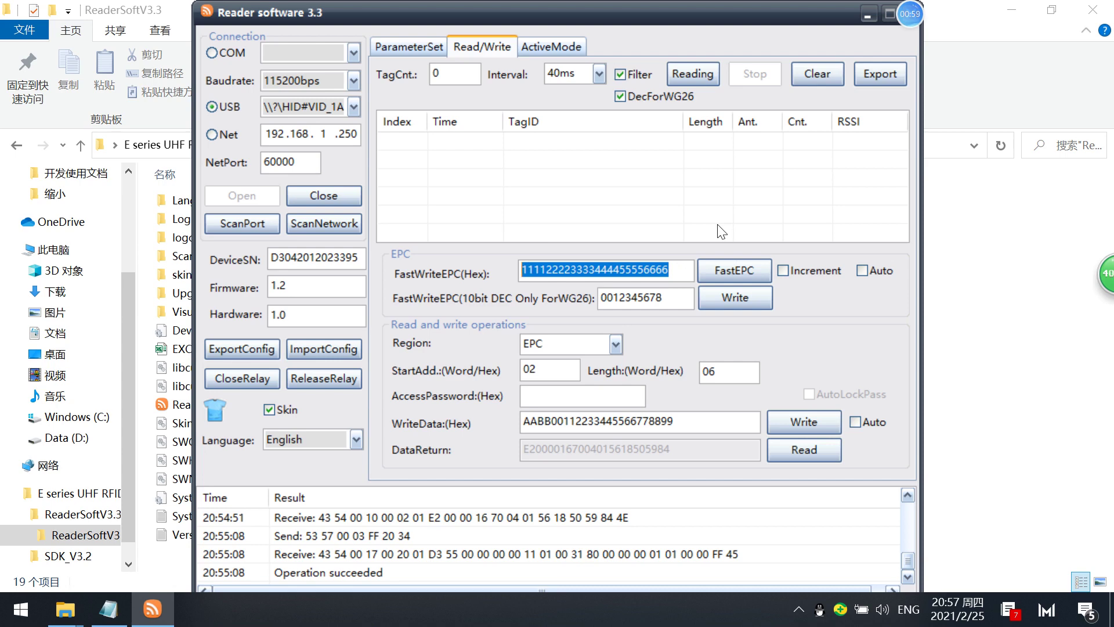
{"action": "left_click", "coordinate": [725, 267]}
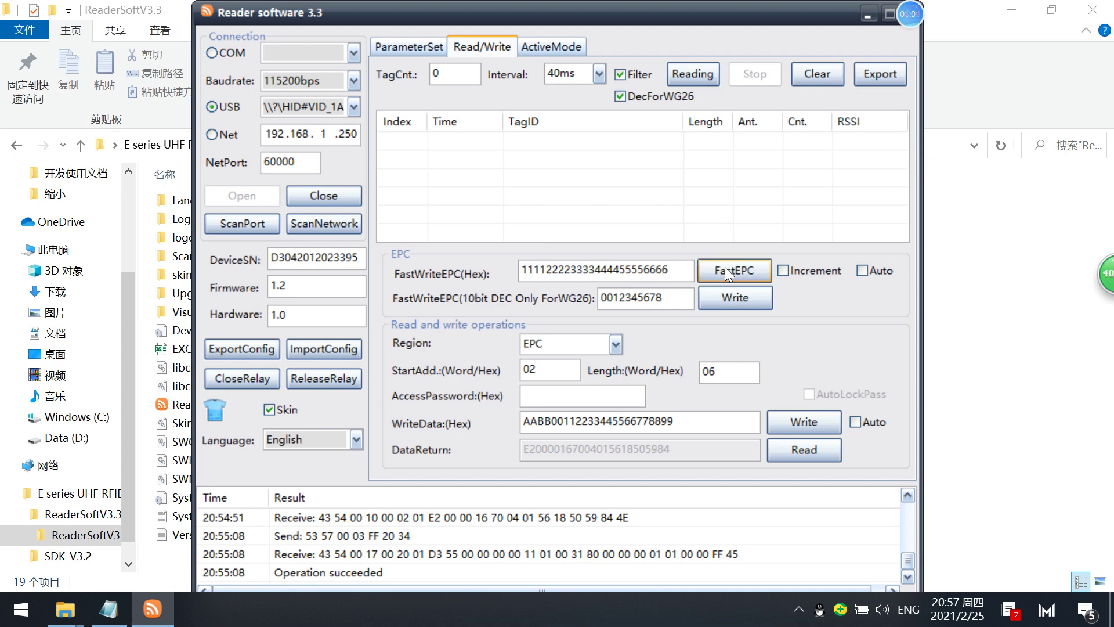
{"action": "left_click", "coordinate": [698, 68]}
Stop reading, trim the FastWriteEPC value to 1111, and fast-write it to the tag.
{"action": "left_click", "coordinate": [752, 74]}
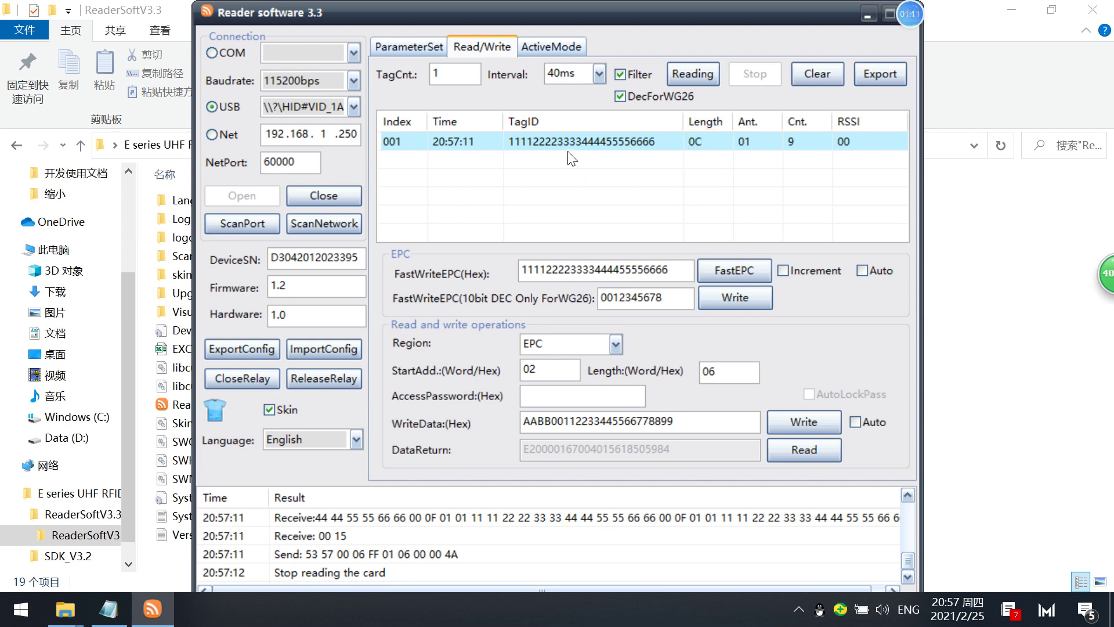
{"action": "left_click", "coordinate": [675, 271]}
{"action": "left_click_drag", "start_coordinate": [675, 271], "coordinate": [547, 264]}
{"action": "key", "text": "BackSpace"}
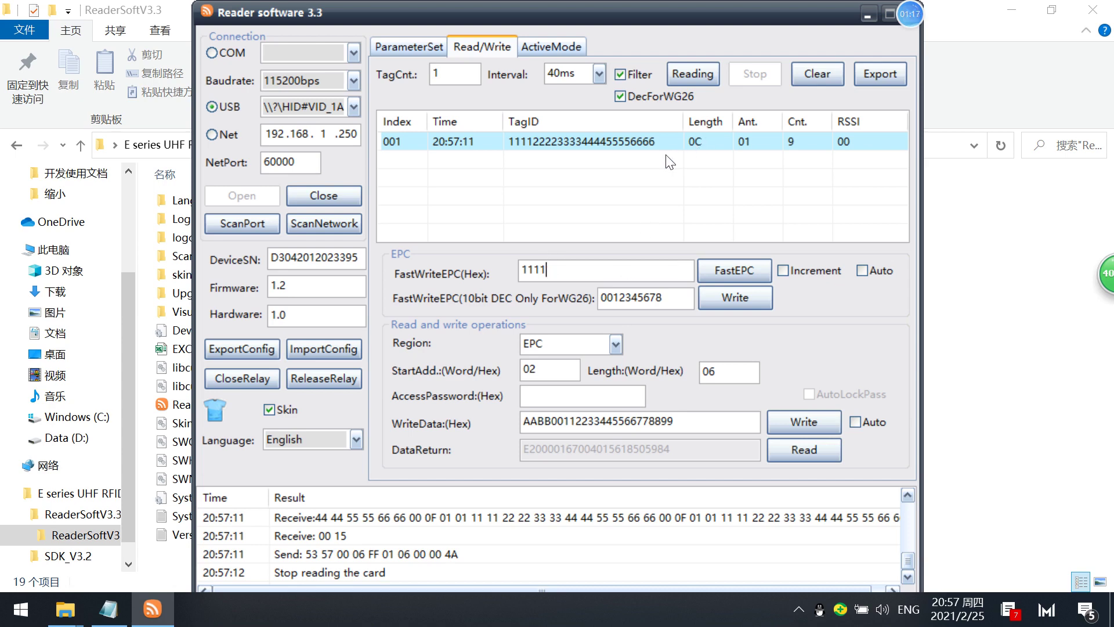
{"action": "left_click", "coordinate": [733, 268]}
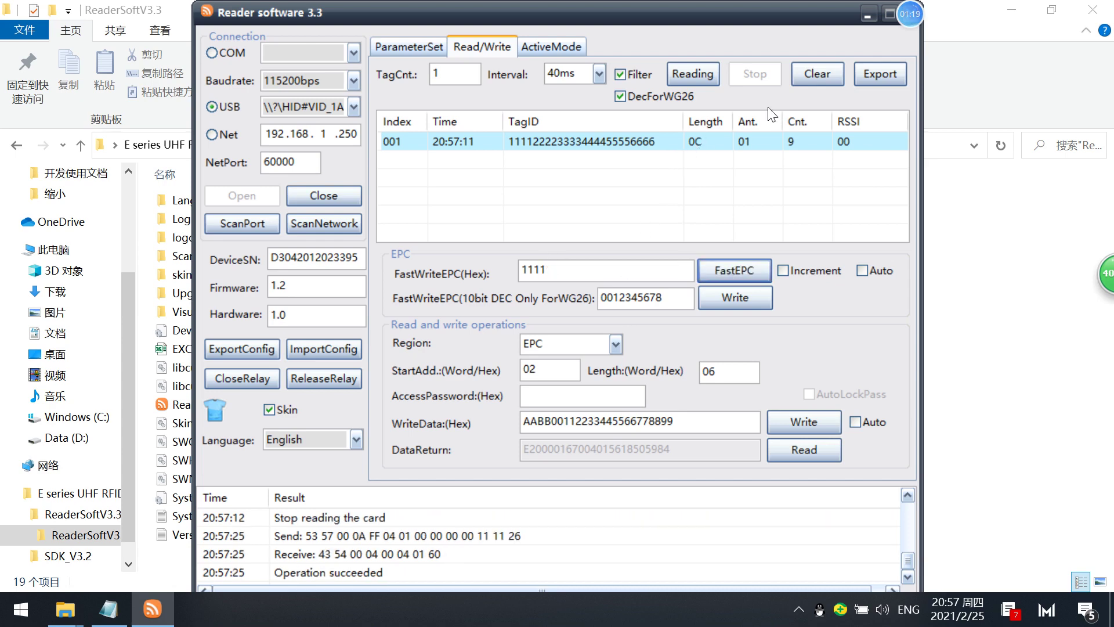
Read the tags twice to confirm the tag ID is now 1111.
{"action": "left_click", "coordinate": [712, 73]}
{"action": "left_click", "coordinate": [754, 72]}
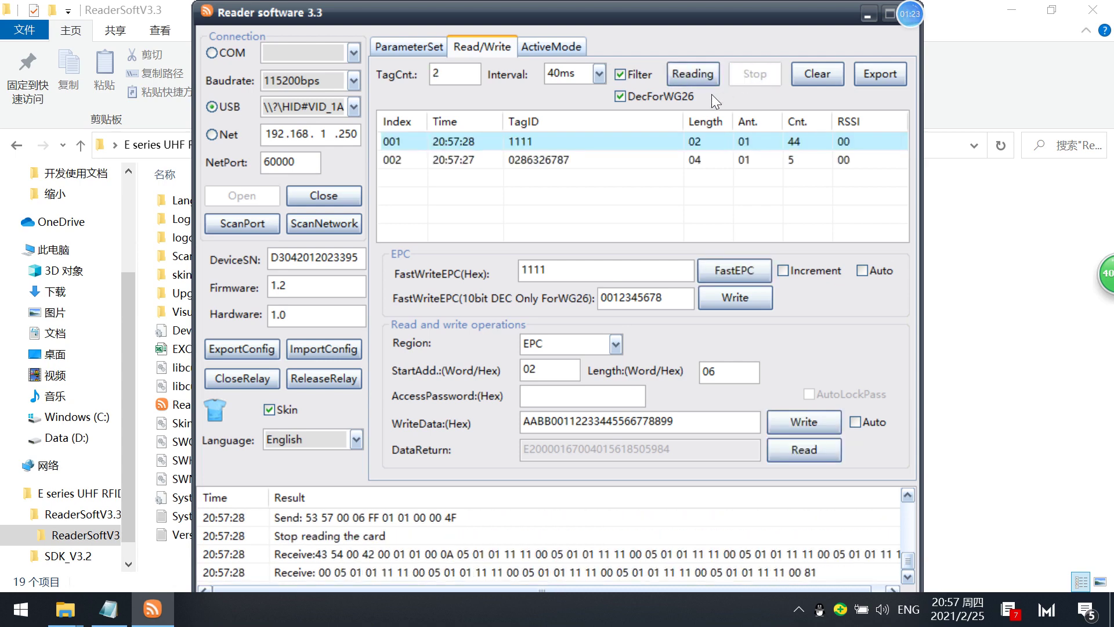
{"action": "left_click", "coordinate": [708, 78]}
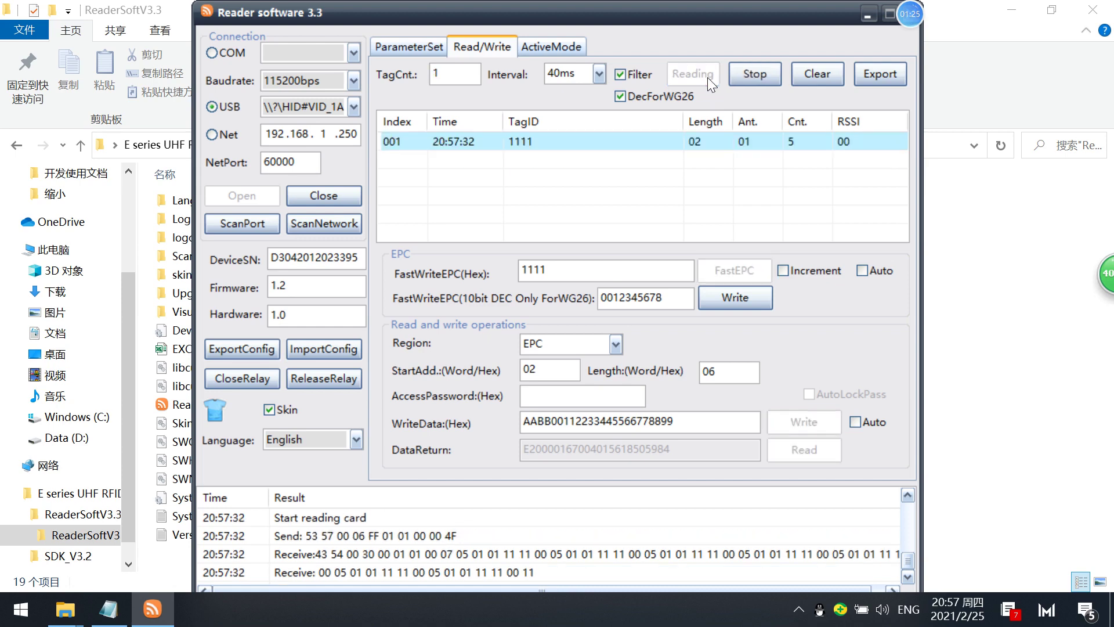
{"action": "left_click", "coordinate": [747, 84]}
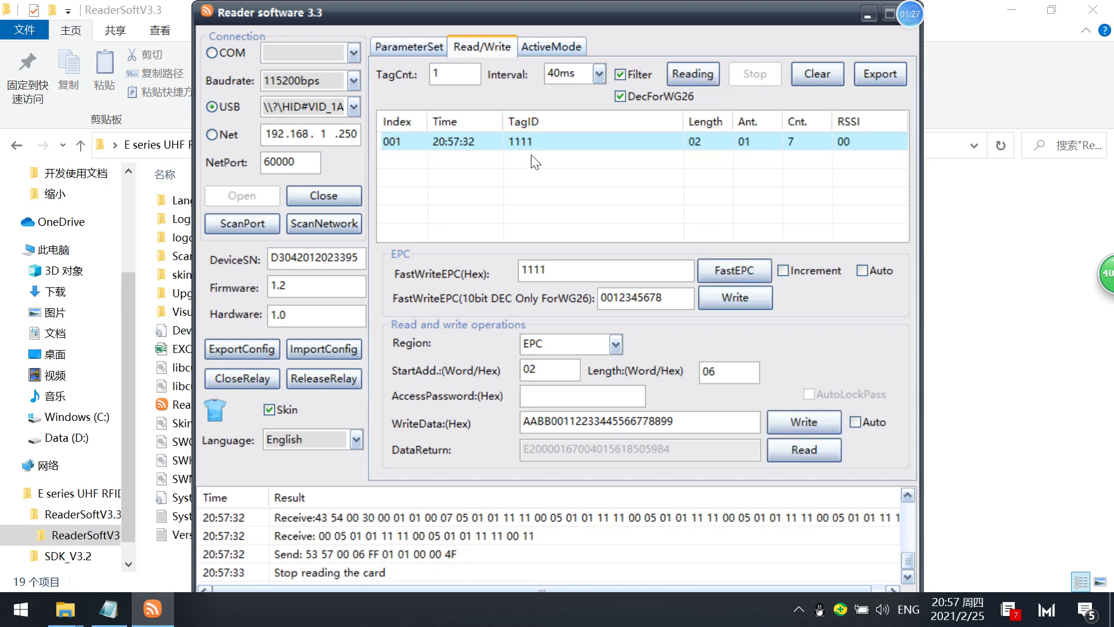
Tick Increment next to FastEPC and select the FastWriteEPC value 1111.
{"action": "left_click", "coordinate": [563, 268]}
{"action": "left_click", "coordinate": [783, 270]}
{"action": "left_click_drag", "start_coordinate": [544, 267], "coordinate": [510, 259]}
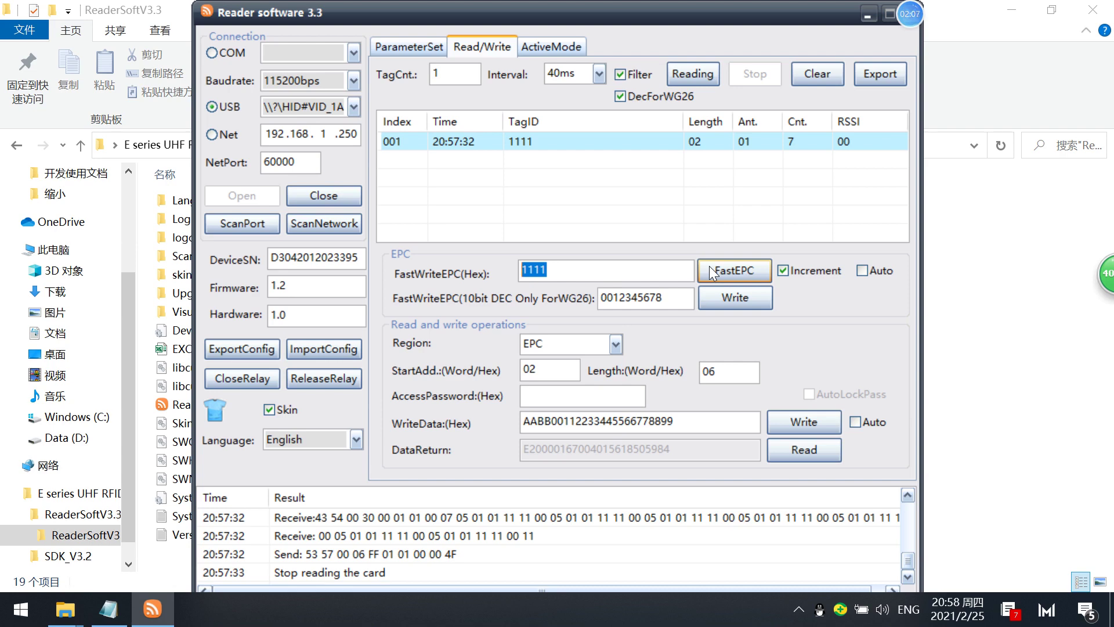
Start and stop a couple of tag reads.
{"action": "left_click", "coordinate": [683, 81]}
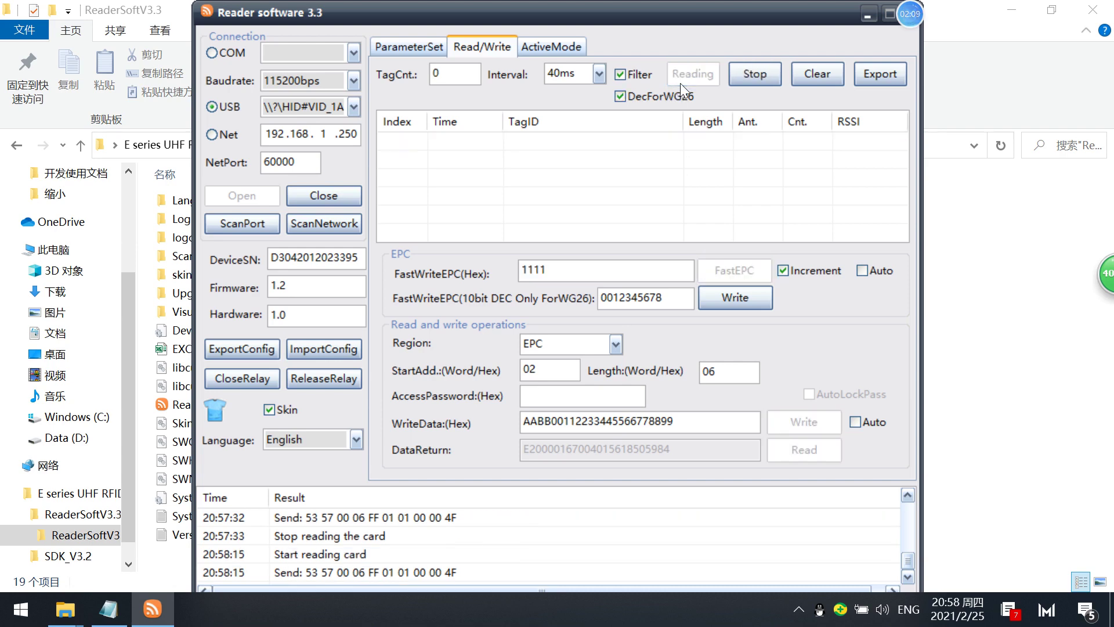
{"action": "left_click", "coordinate": [741, 75]}
{"action": "left_click", "coordinate": [710, 74]}
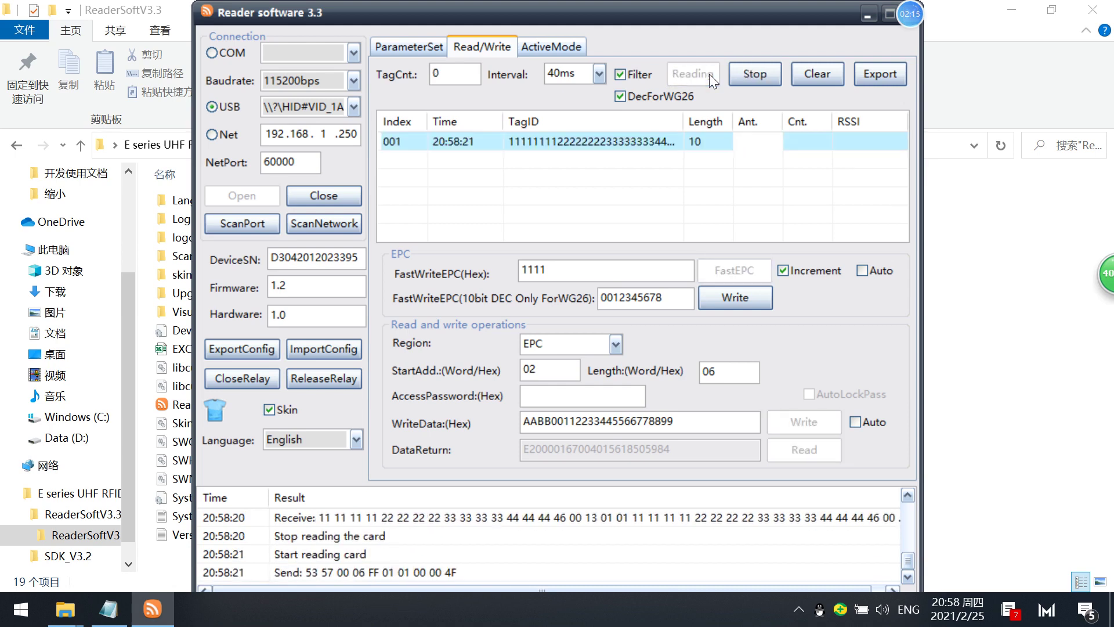
{"action": "left_click", "coordinate": [749, 77]}
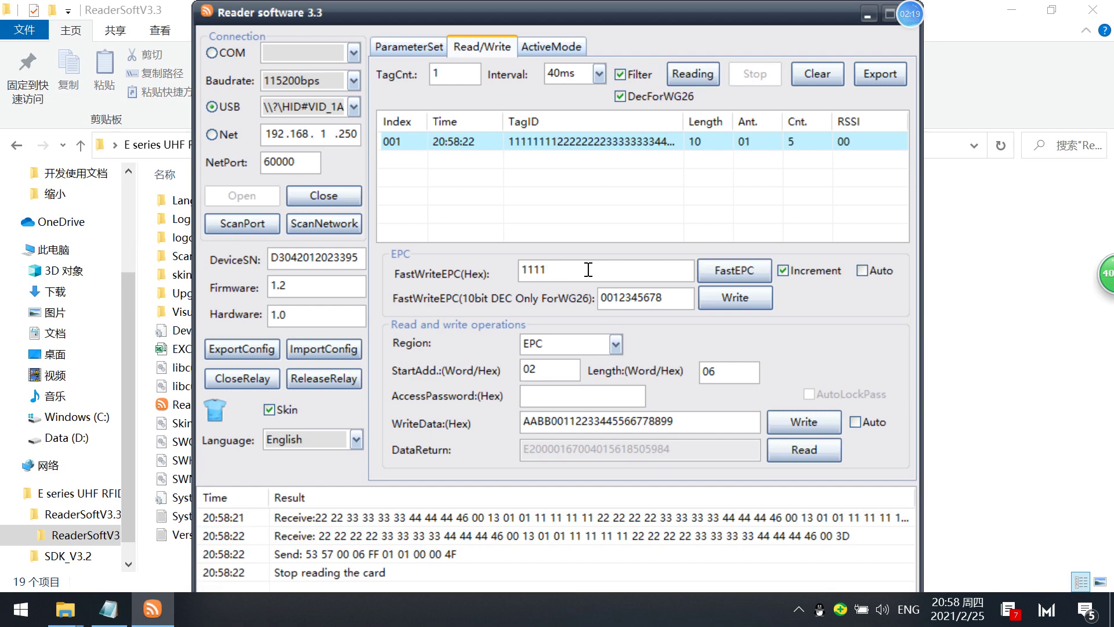
Fast-write EPC 1111 to one tag, then 1112 to the next.
{"action": "left_click", "coordinate": [730, 268]}
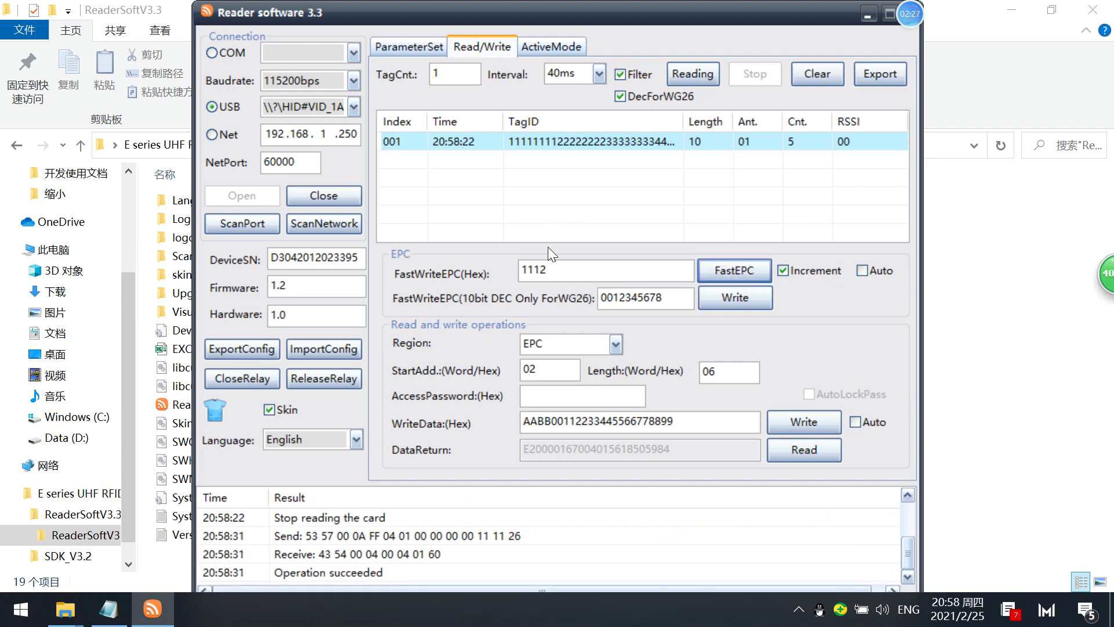
{"action": "left_click_drag", "start_coordinate": [543, 270], "coordinate": [561, 271]}
{"action": "left_click", "coordinate": [725, 263]}
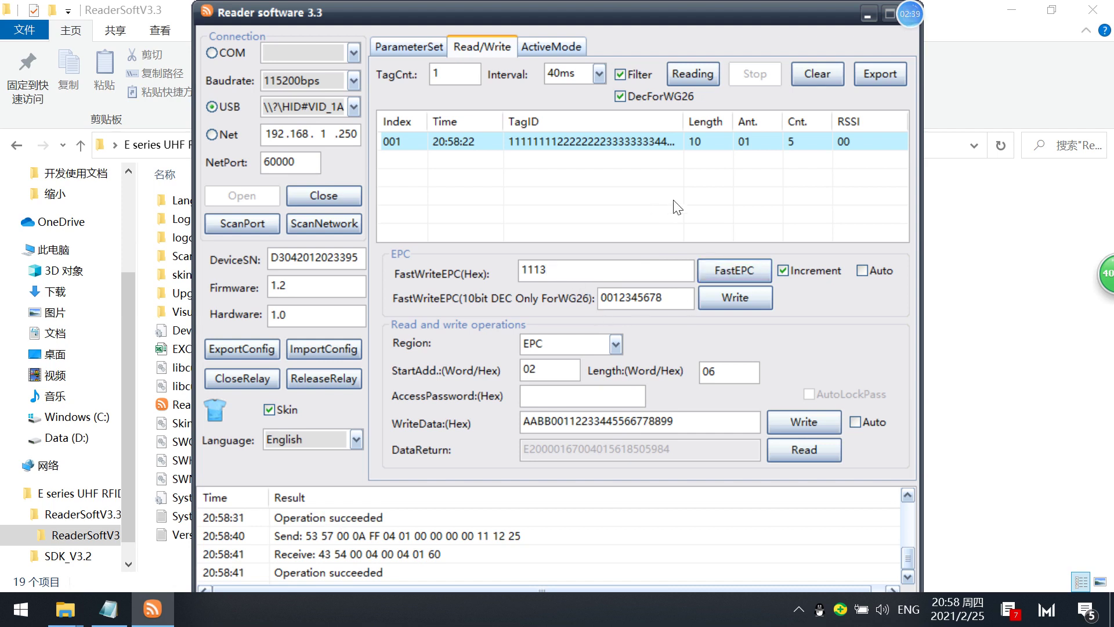
Read the tags repeatedly until the list shows 1111 and 1112.
{"action": "left_click", "coordinate": [702, 73]}
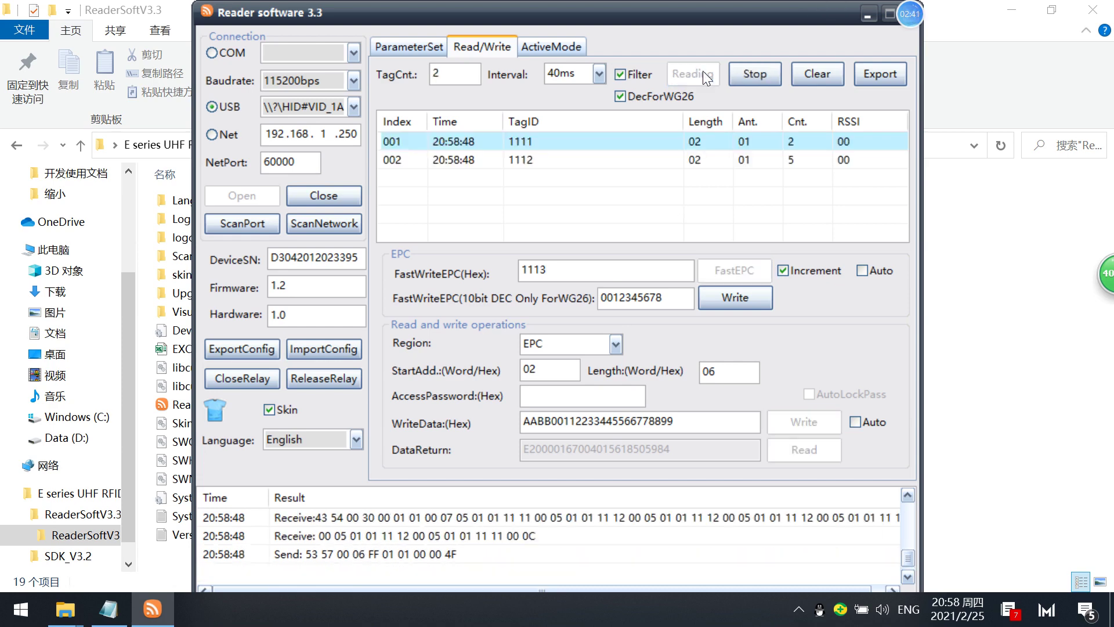
{"action": "left_click", "coordinate": [744, 72]}
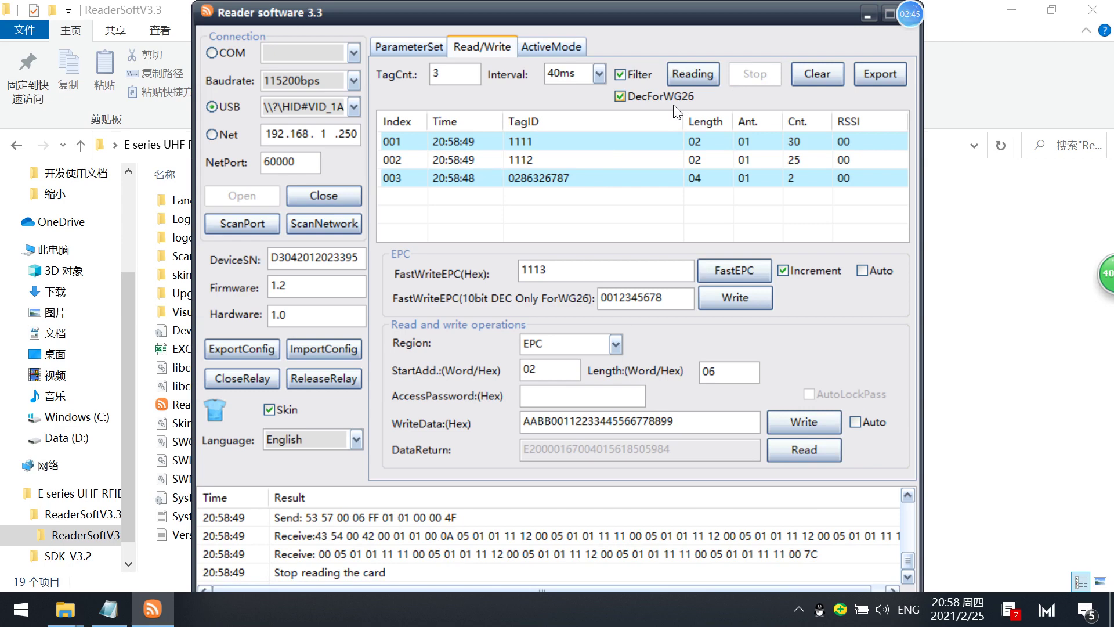
{"action": "left_click", "coordinate": [693, 80]}
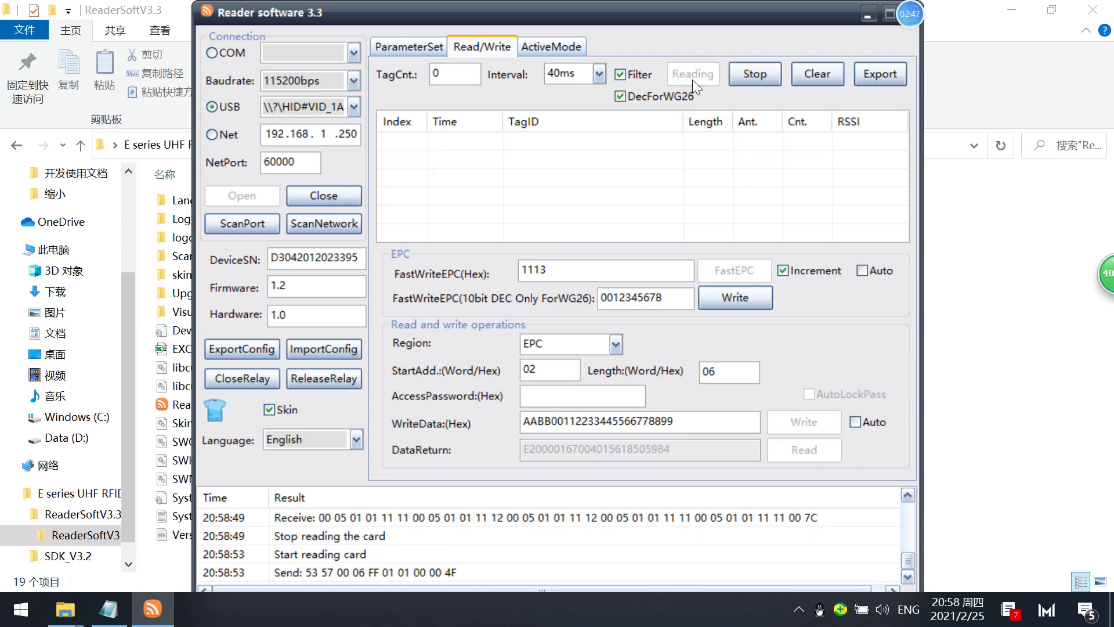
{"action": "left_click", "coordinate": [743, 74]}
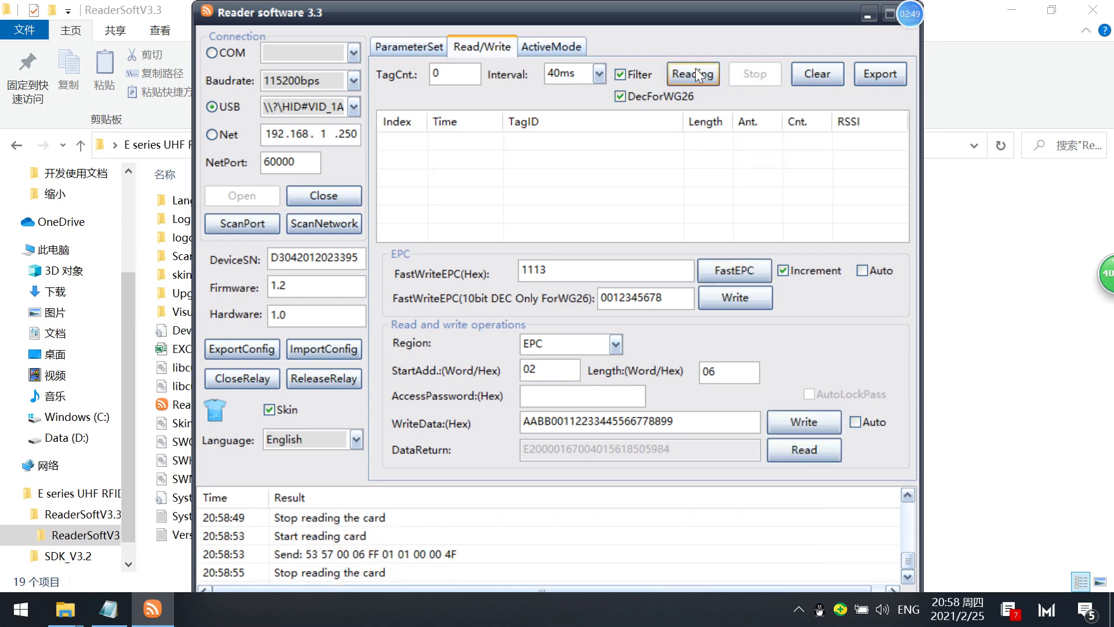
{"action": "left_click", "coordinate": [696, 74]}
{"action": "left_click", "coordinate": [751, 72]}
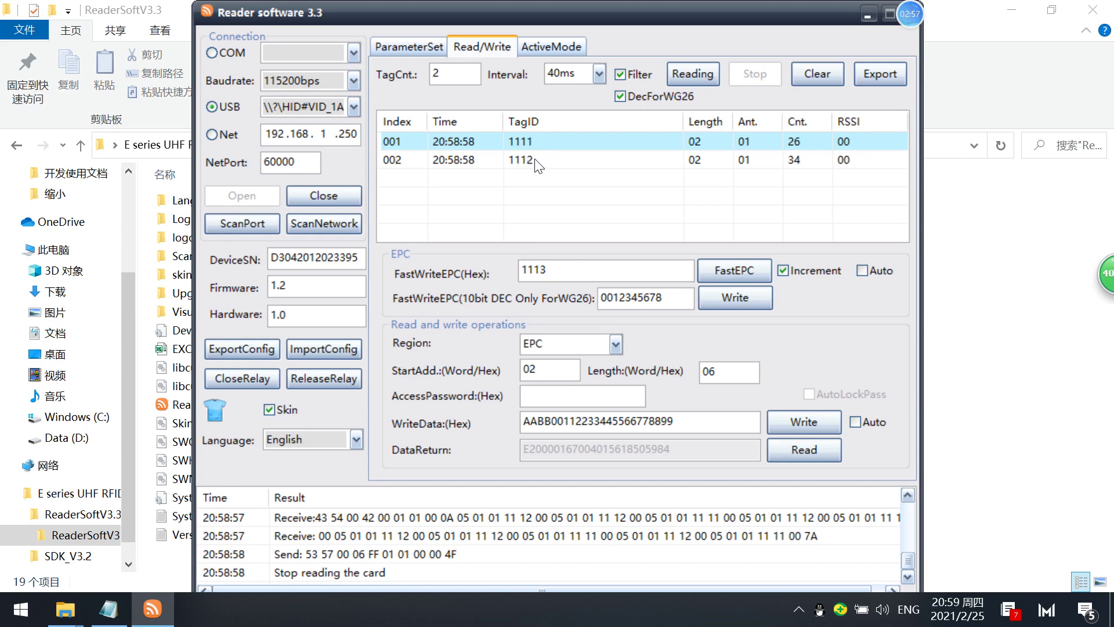
Check the next fast-write EPC is 1113 and keep Increment switched on.
{"action": "left_click_drag", "start_coordinate": [540, 271], "coordinate": [551, 273]}
{"action": "left_click", "coordinate": [546, 271]}
{"action": "left_click", "coordinate": [784, 270]}
{"action": "left_click", "coordinate": [783, 270]}
Run and stop the auto FastEPC write loop, untick Auto, and read tags 1115 and 1116.
{"action": "left_click", "coordinate": [741, 268]}
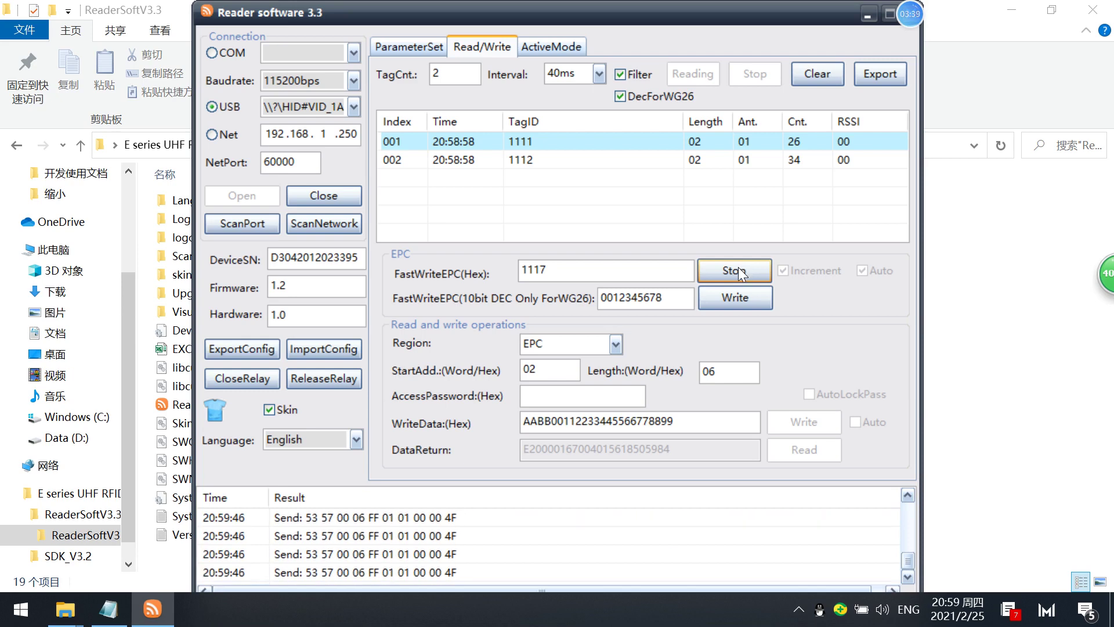
{"action": "left_click", "coordinate": [738, 267]}
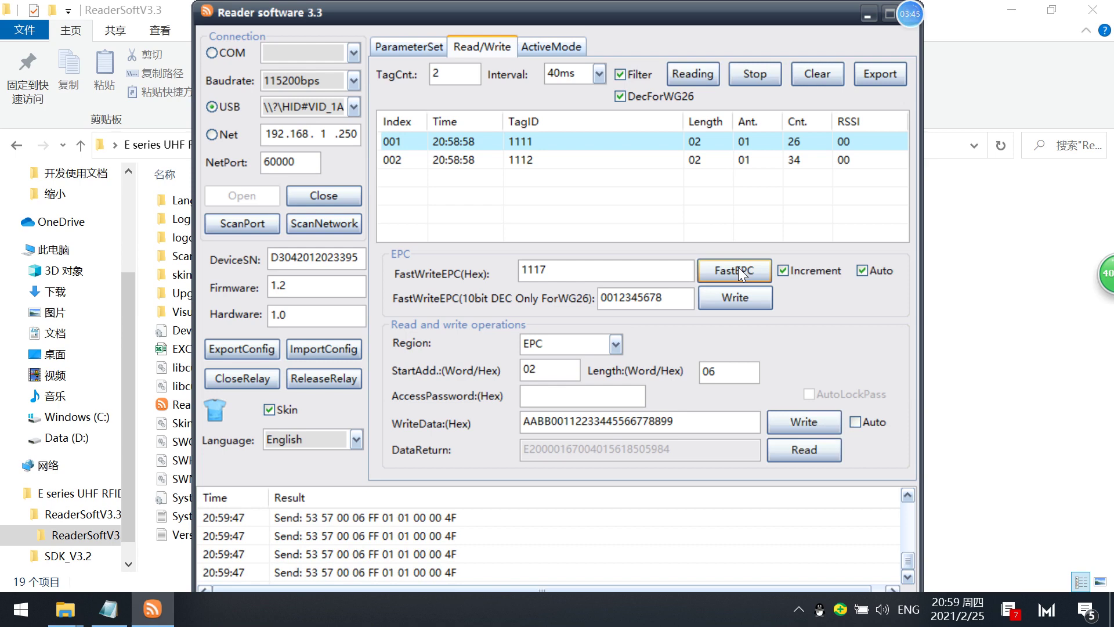
{"action": "left_click", "coordinate": [863, 270]}
{"action": "left_click", "coordinate": [702, 72]}
{"action": "left_click", "coordinate": [744, 72]}
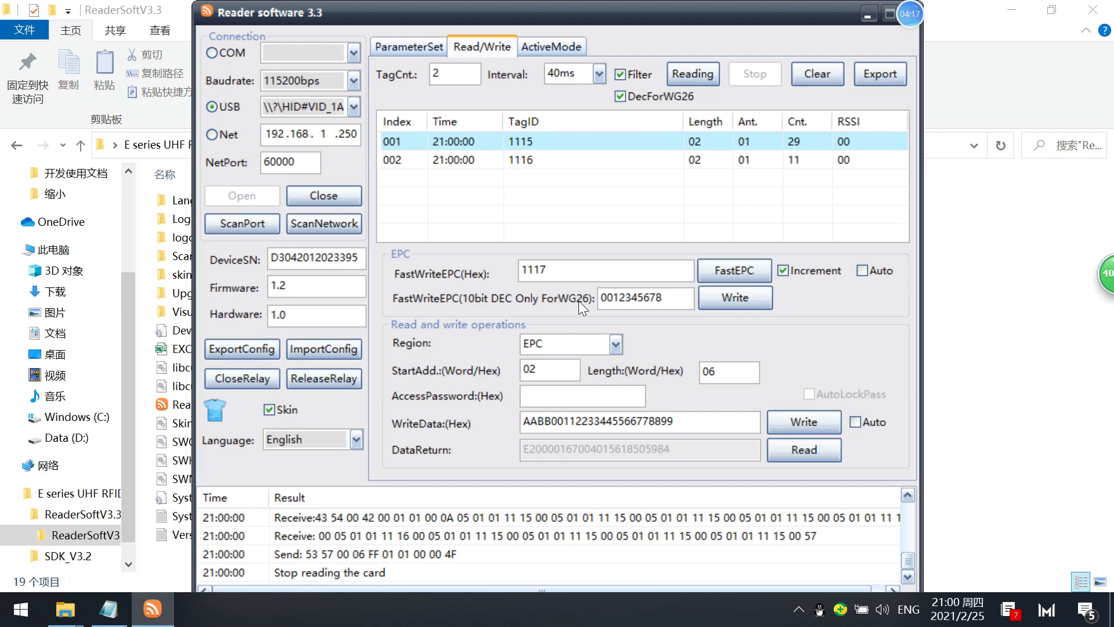
{"action": "left_click_drag", "start_coordinate": [664, 297], "coordinate": [584, 266]}
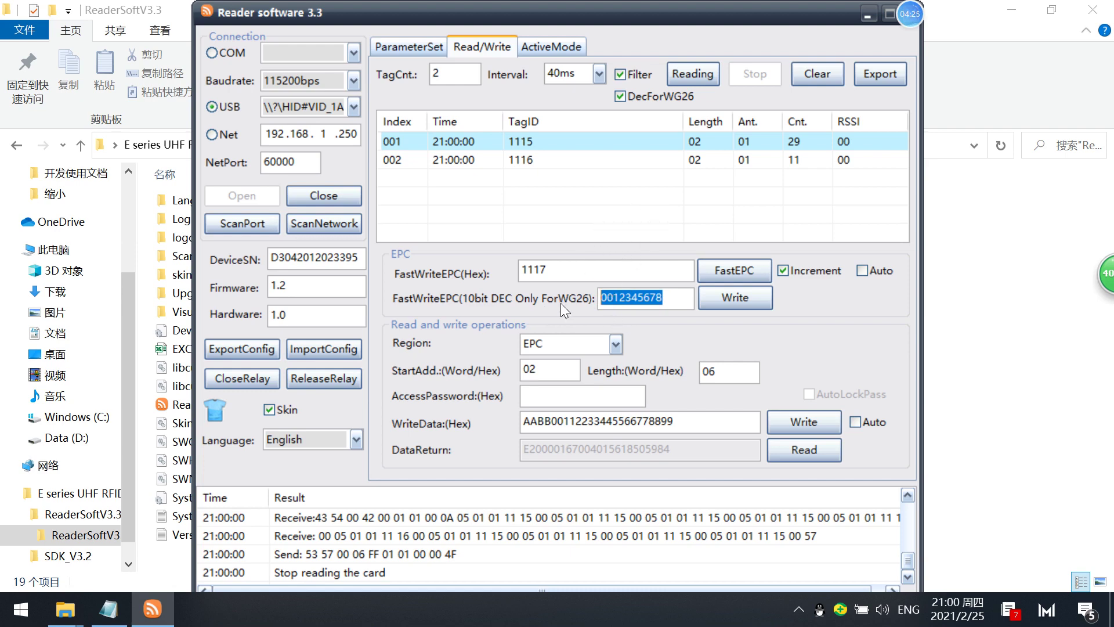
{"action": "left_click_drag", "start_coordinate": [664, 297], "coordinate": [590, 299]}
{"action": "left_click_drag", "start_coordinate": [665, 297], "coordinate": [588, 293]}
{"action": "left_click_drag", "start_coordinate": [668, 296], "coordinate": [567, 270]}
{"action": "left_click_drag", "start_coordinate": [671, 300], "coordinate": [575, 309]}
{"action": "left_click_drag", "start_coordinate": [667, 294], "coordinate": [568, 285]}
Set the Region to TID with StartAdd 00 and Length 04.
{"action": "left_click", "coordinate": [616, 347]}
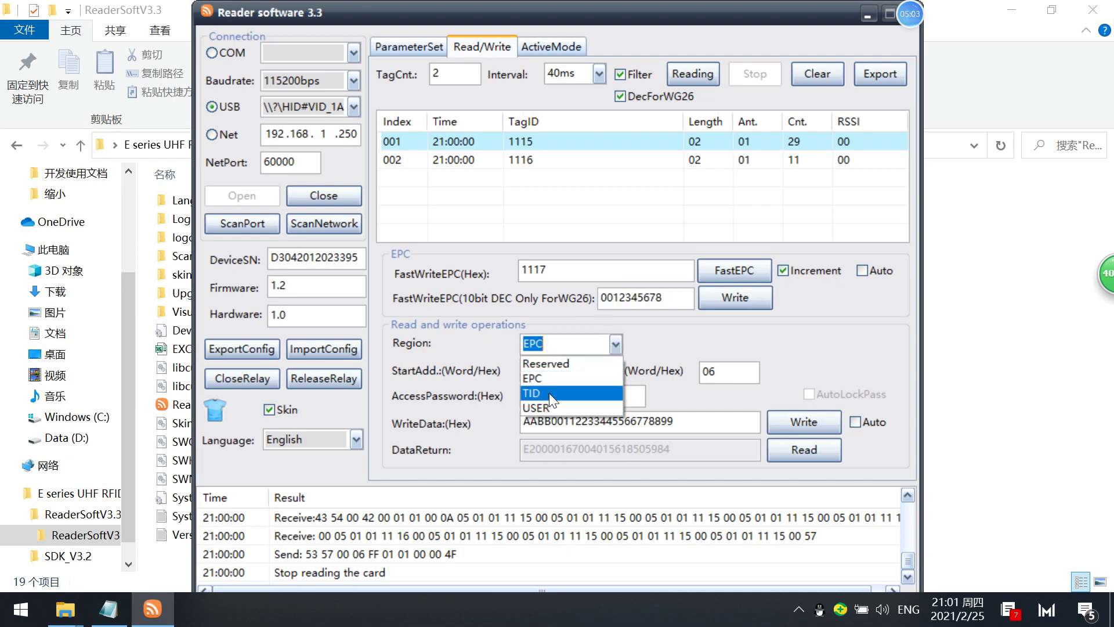
{"action": "left_click", "coordinate": [616, 346]}
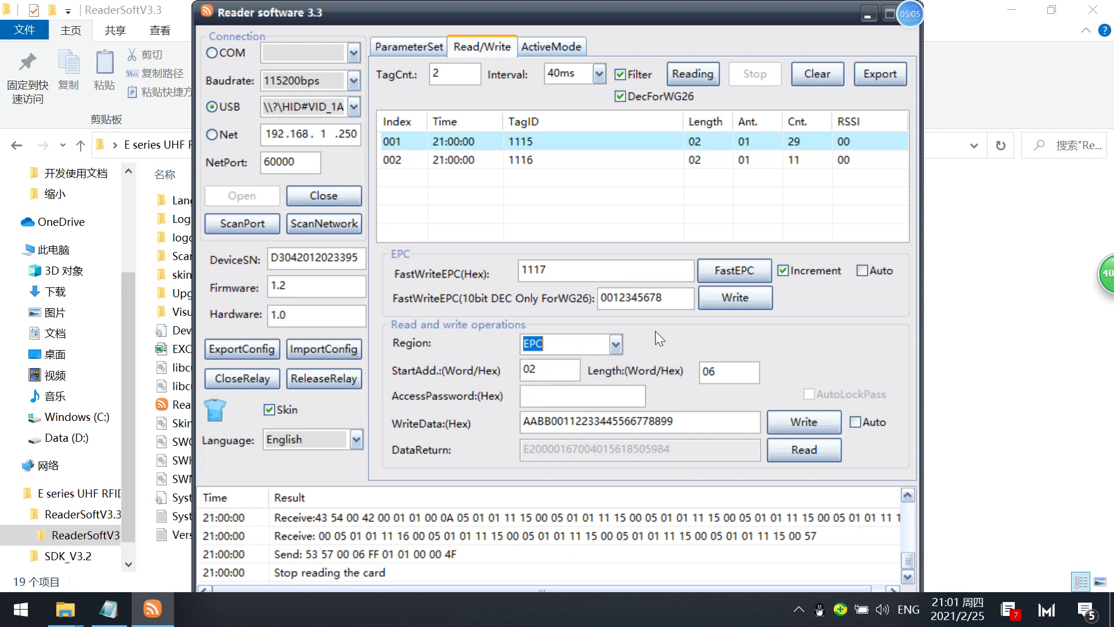
{"action": "left_click_drag", "start_coordinate": [553, 369], "coordinate": [497, 350]}
{"action": "left_click_drag", "start_coordinate": [719, 372], "coordinate": [672, 350]}
{"action": "left_click", "coordinate": [614, 346]}
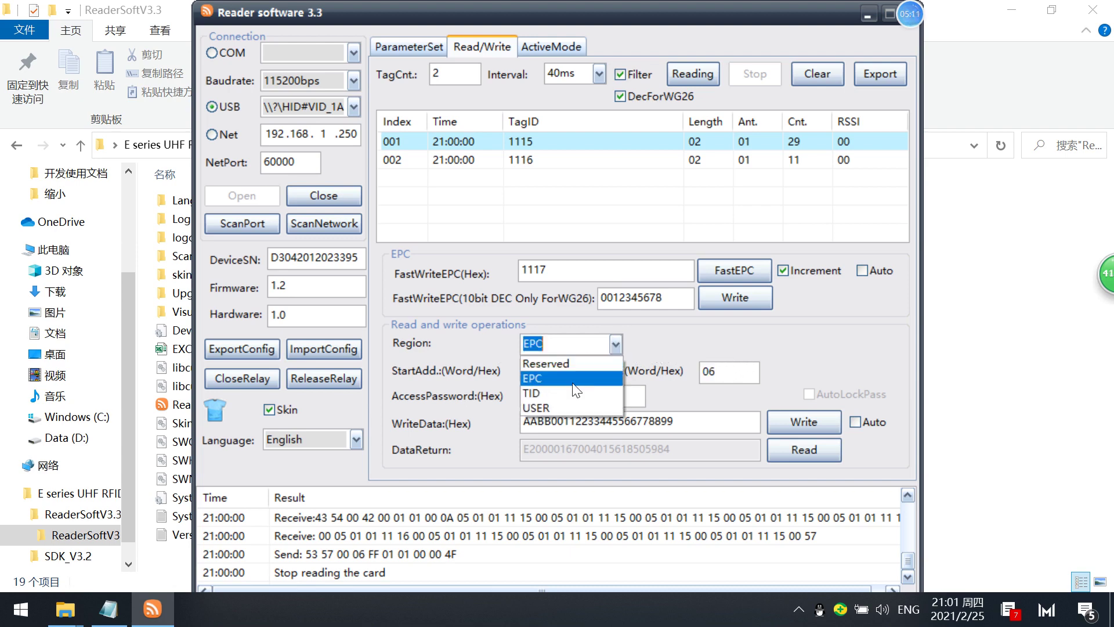
{"action": "left_click", "coordinate": [561, 394]}
{"action": "left_click", "coordinate": [538, 372]}
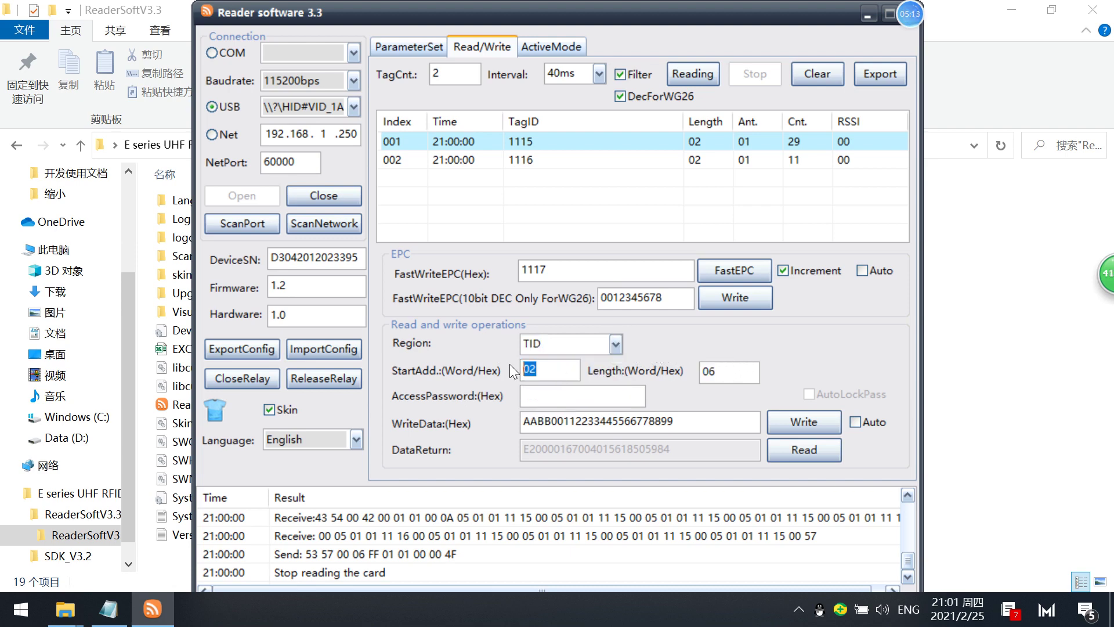
{"action": "type", "text": "00"}
{"action": "left_click_drag", "start_coordinate": [716, 376], "coordinate": [706, 377]}
{"action": "type", "text": "04"}
{"action": "left_click", "coordinate": [807, 451]}
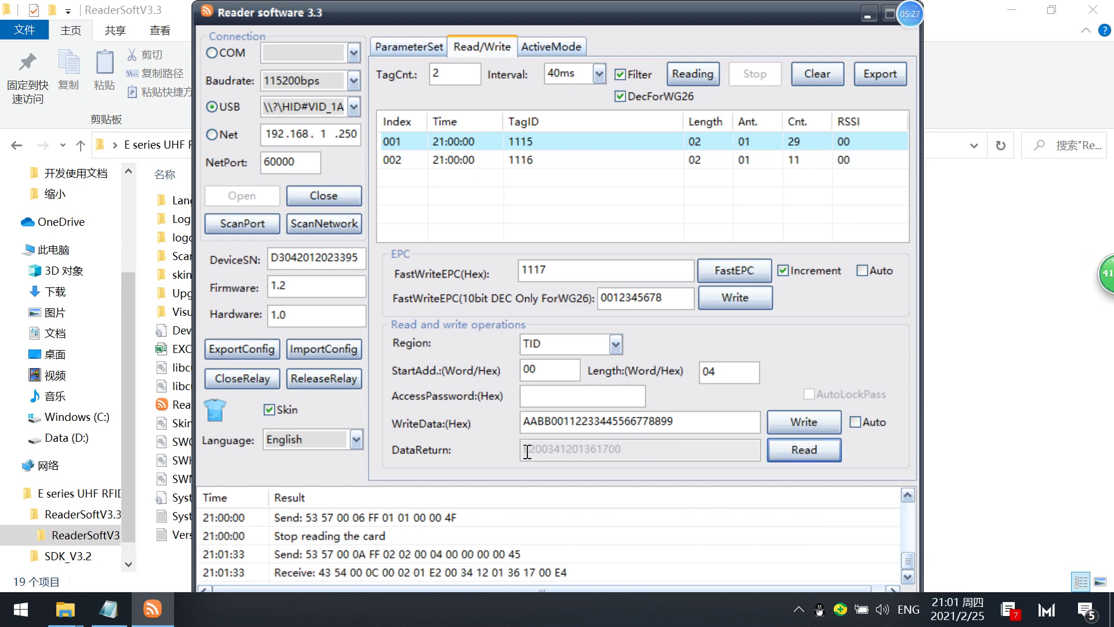
{"action": "left_click_drag", "start_coordinate": [528, 451], "coordinate": [555, 454]}
{"action": "left_click_drag", "start_coordinate": [623, 442], "coordinate": [432, 442]}
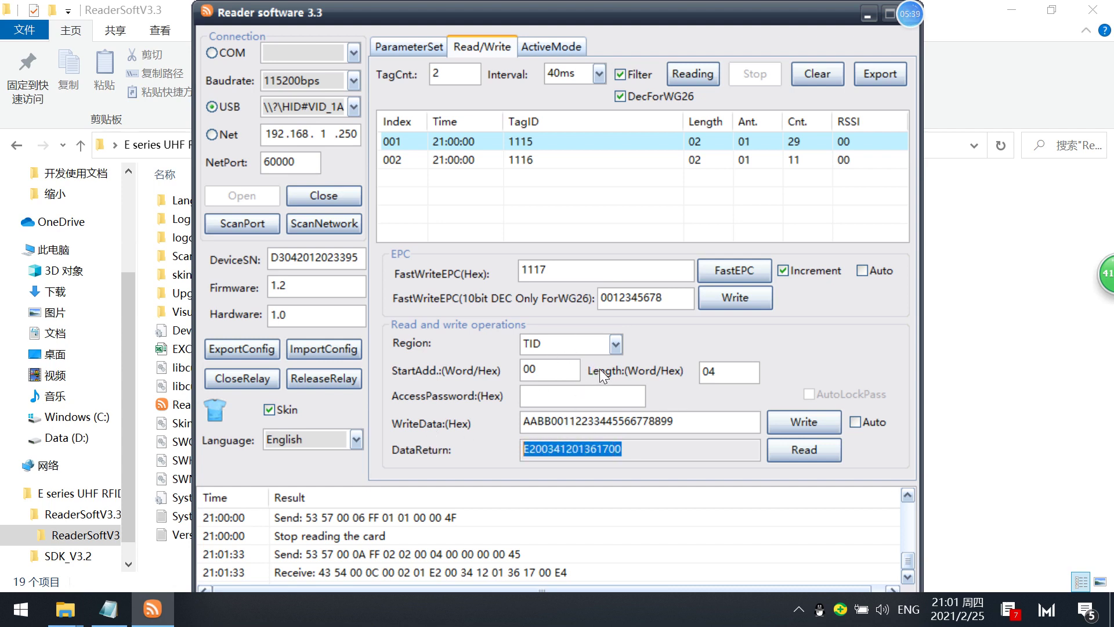
{"action": "left_click", "coordinate": [615, 344]}
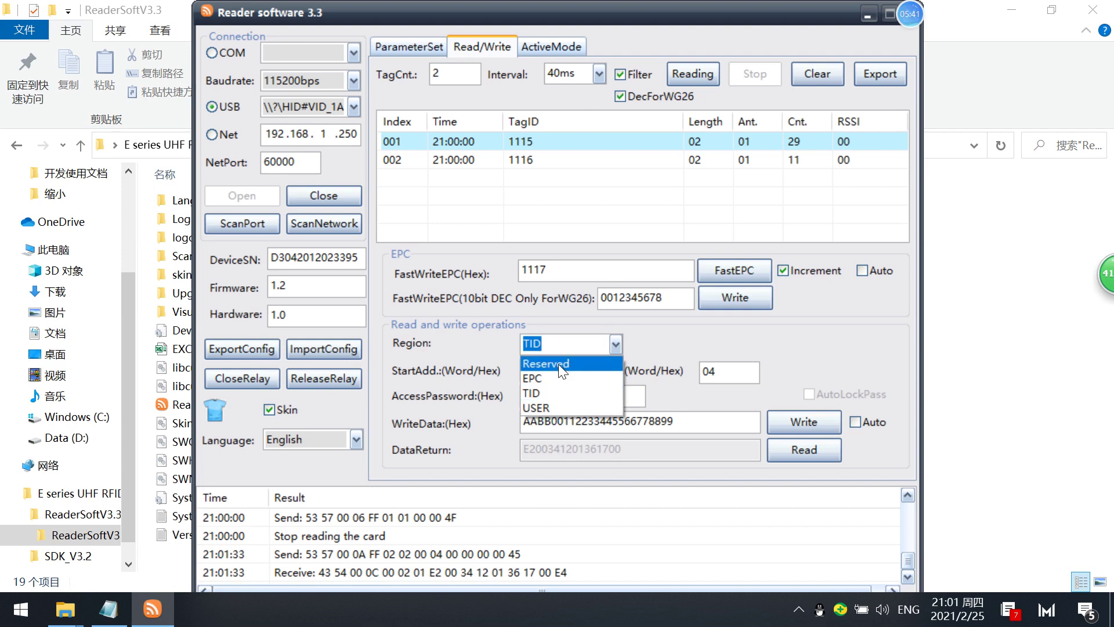
{"action": "left_click", "coordinate": [558, 364]}
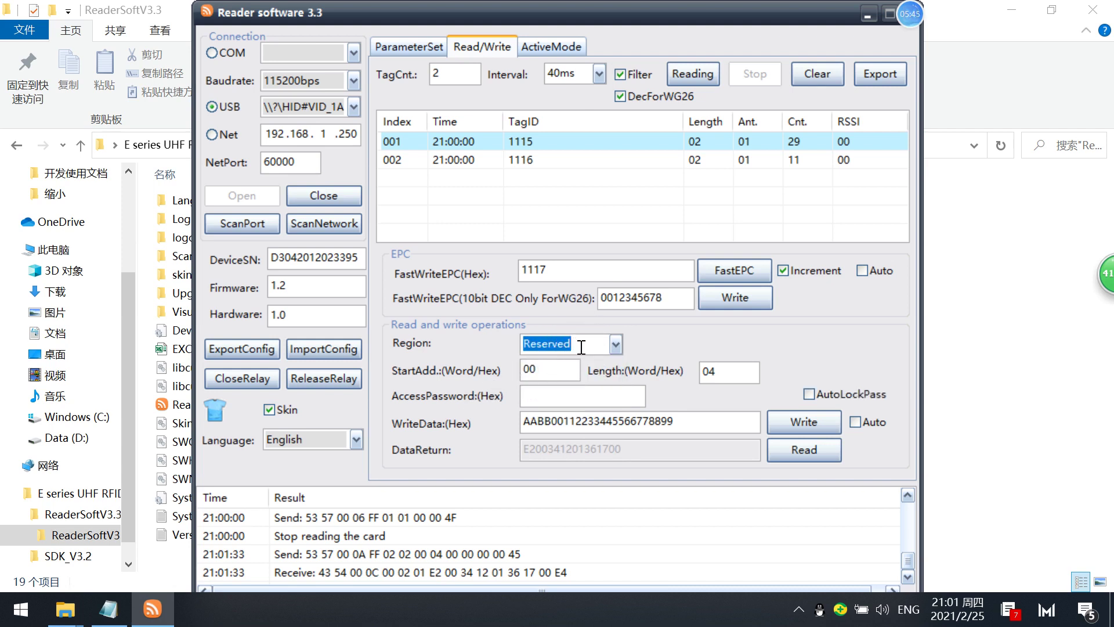
{"action": "left_click", "coordinate": [781, 442]}
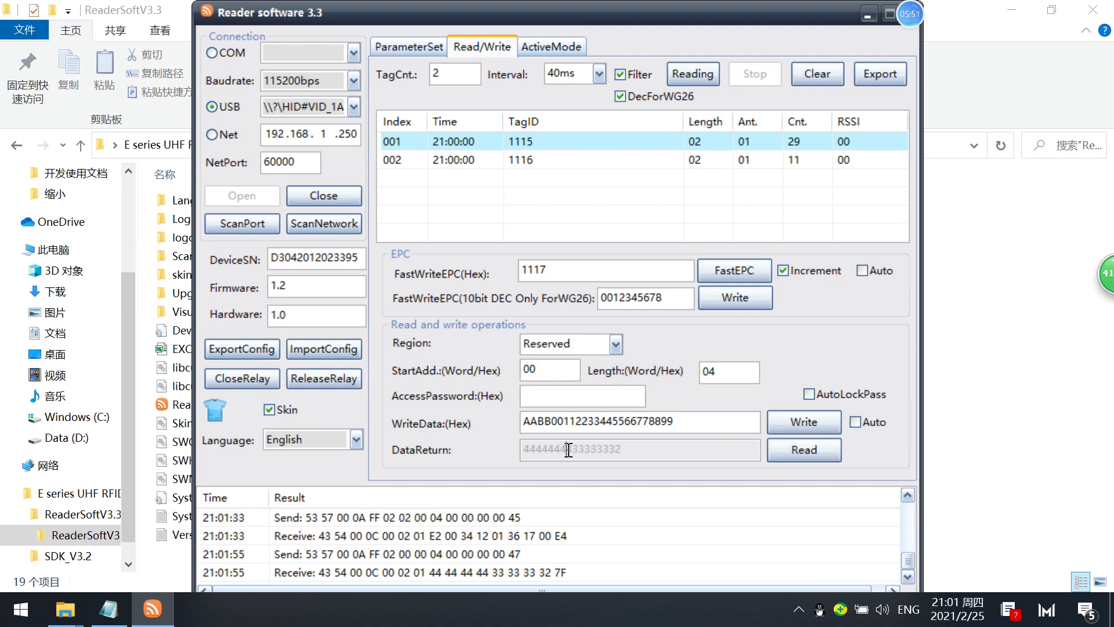
{"action": "left_click_drag", "start_coordinate": [568, 450], "coordinate": [521, 452]}
{"action": "left_click", "coordinate": [578, 451]}
{"action": "left_click_drag", "start_coordinate": [573, 451], "coordinate": [625, 450]}
Keep the Region on Reserved and tick AutoLockPass, leaving the access password empty.
{"action": "left_click", "coordinate": [526, 396]}
{"action": "left_click", "coordinate": [615, 344]}
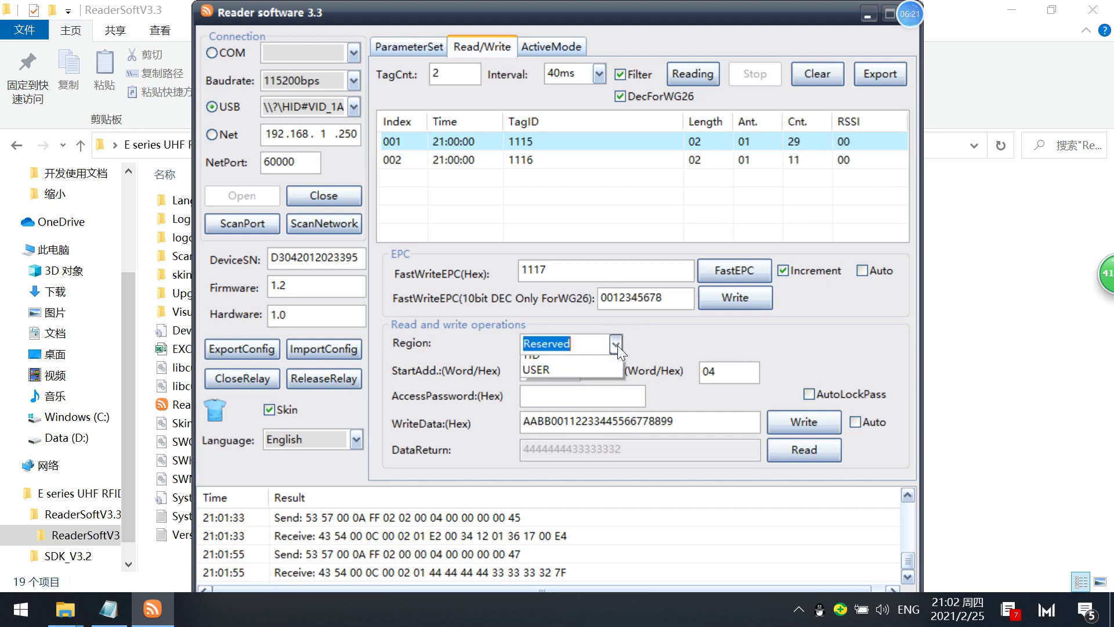
{"action": "left_click", "coordinate": [795, 351]}
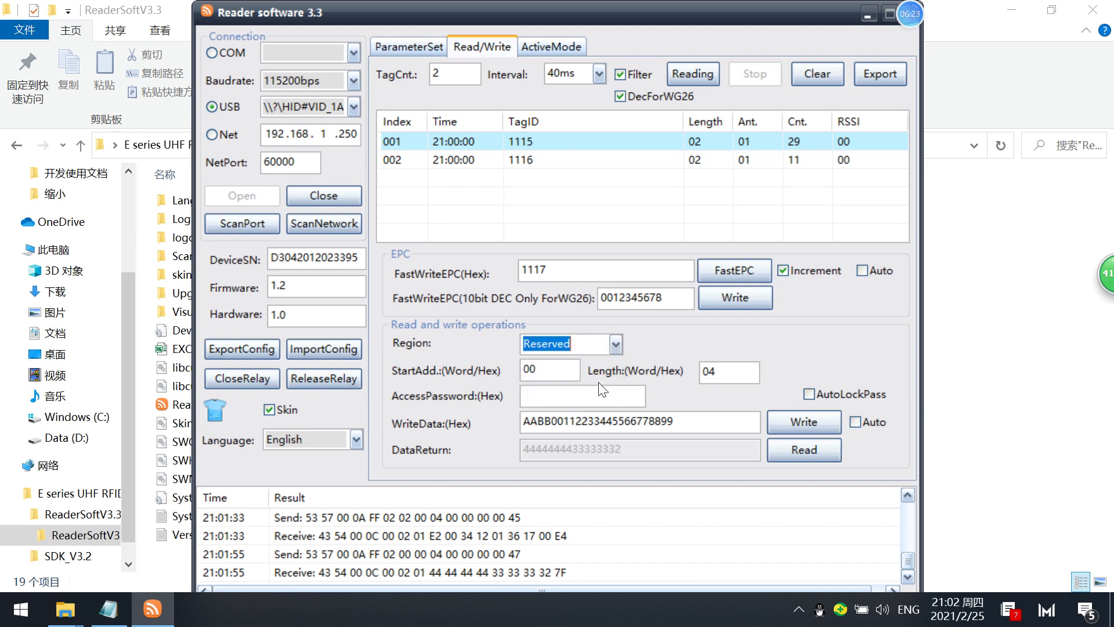
{"action": "left_click", "coordinate": [544, 395]}
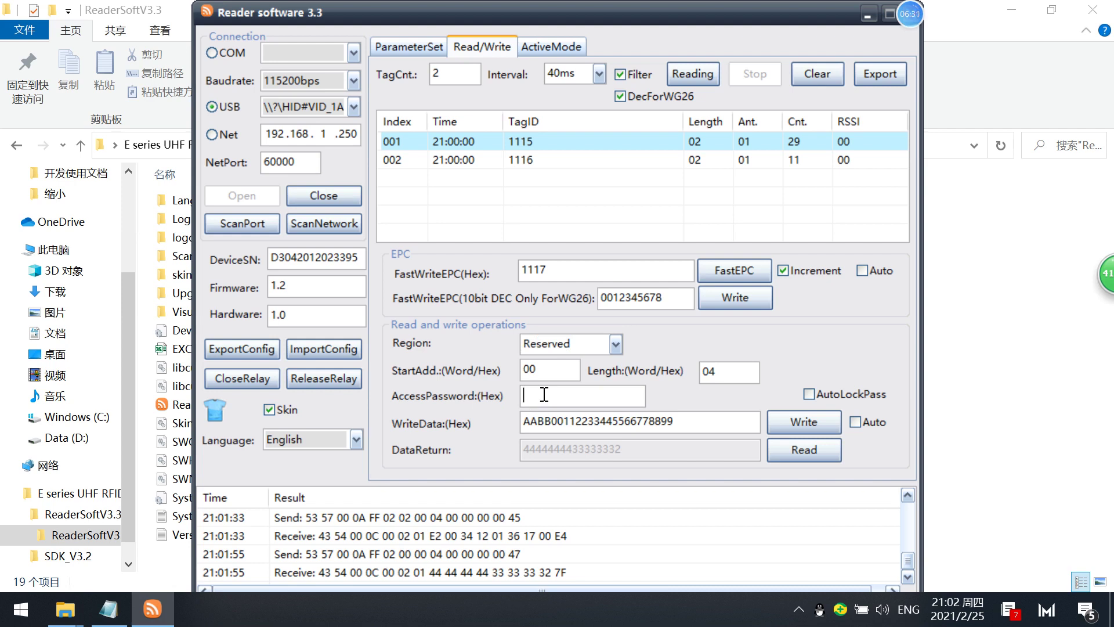
{"action": "left_click", "coordinate": [810, 394]}
{"action": "left_click", "coordinate": [632, 395]}
{"action": "left_click", "coordinate": [526, 397]}
{"action": "left_click_drag", "start_coordinate": [675, 420], "coordinate": [530, 421]}
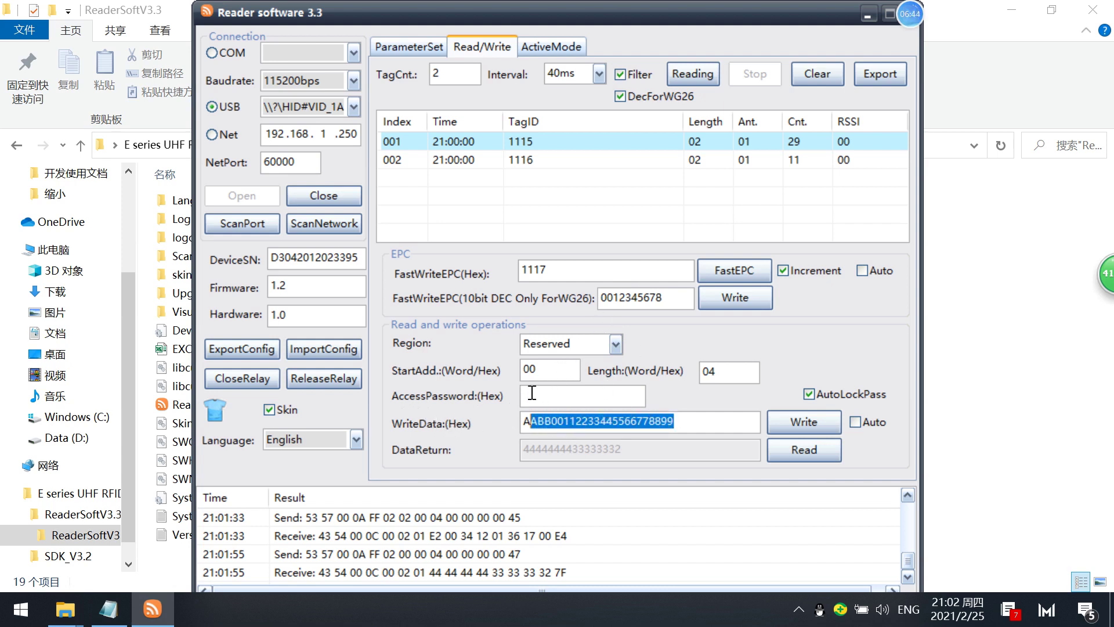
{"action": "left_click", "coordinate": [683, 419]}
{"action": "double_click", "coordinate": [683, 419]}
{"action": "type", "text": "11111111"}
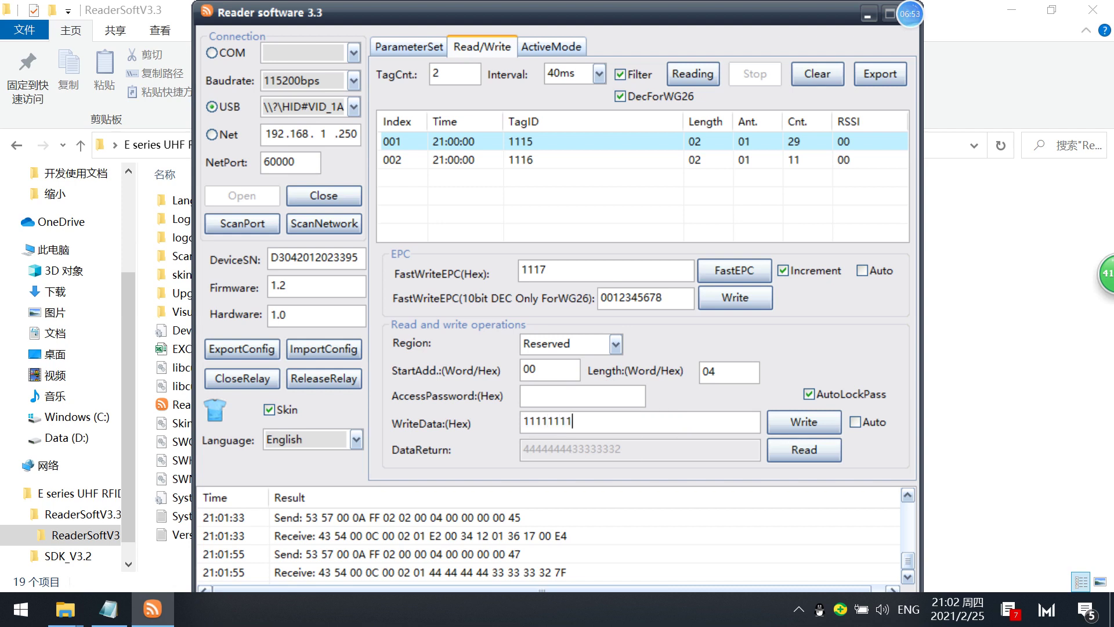
{"action": "key", "text": "BackSpace"}
{"action": "type", "text": "122222222"}
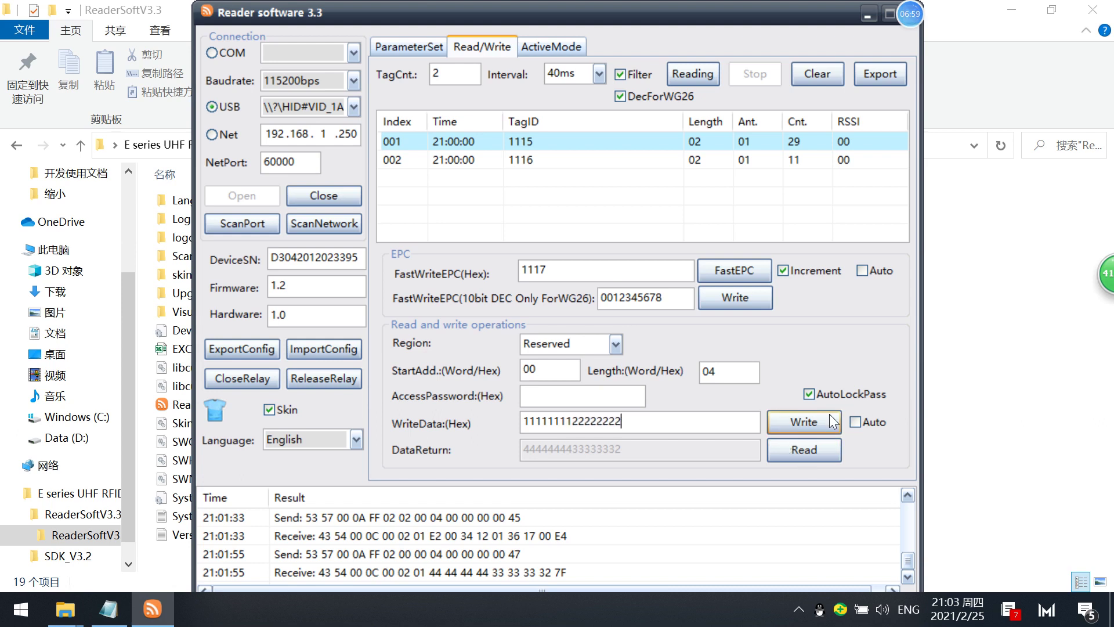
Write the data to the Reserved bank, retrying once, and read it back.
{"action": "left_click", "coordinate": [814, 424]}
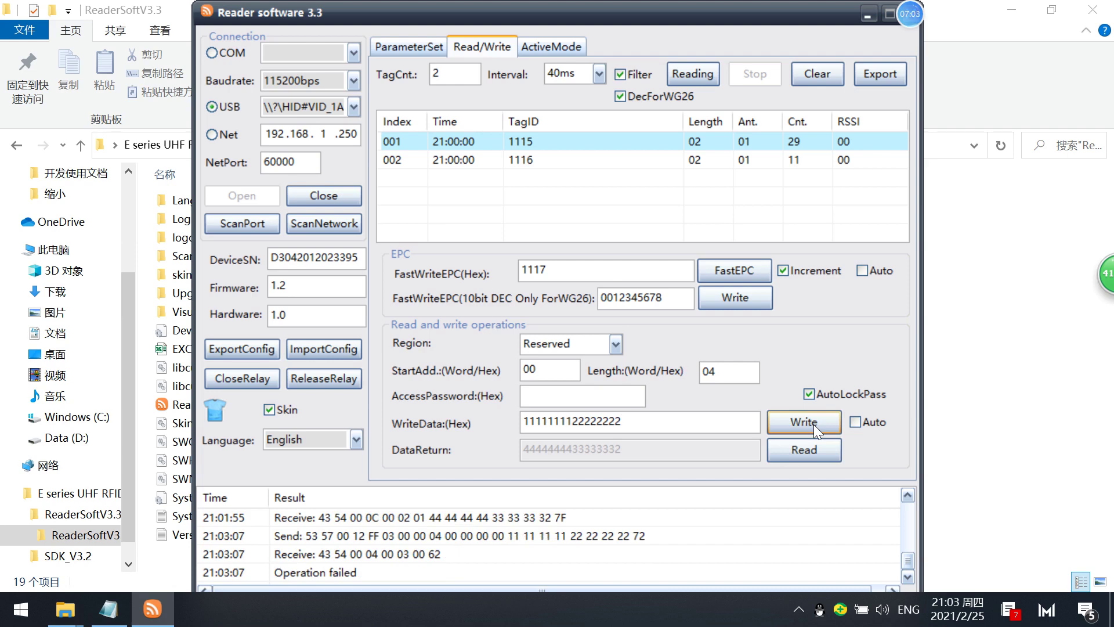
{"action": "left_click", "coordinate": [797, 417]}
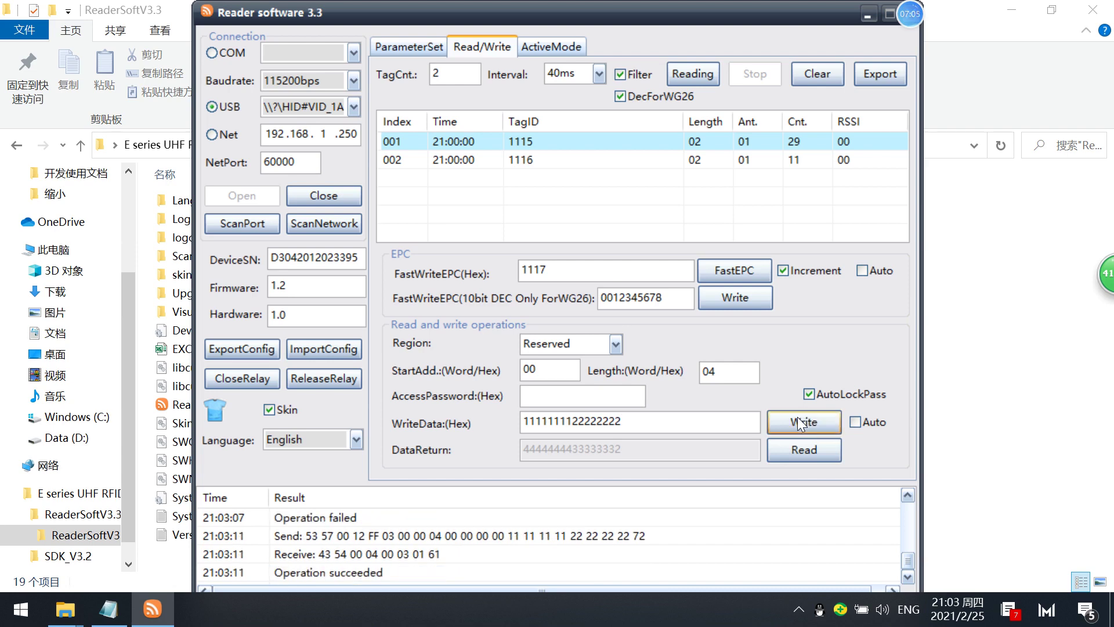
{"action": "left_click", "coordinate": [794, 454]}
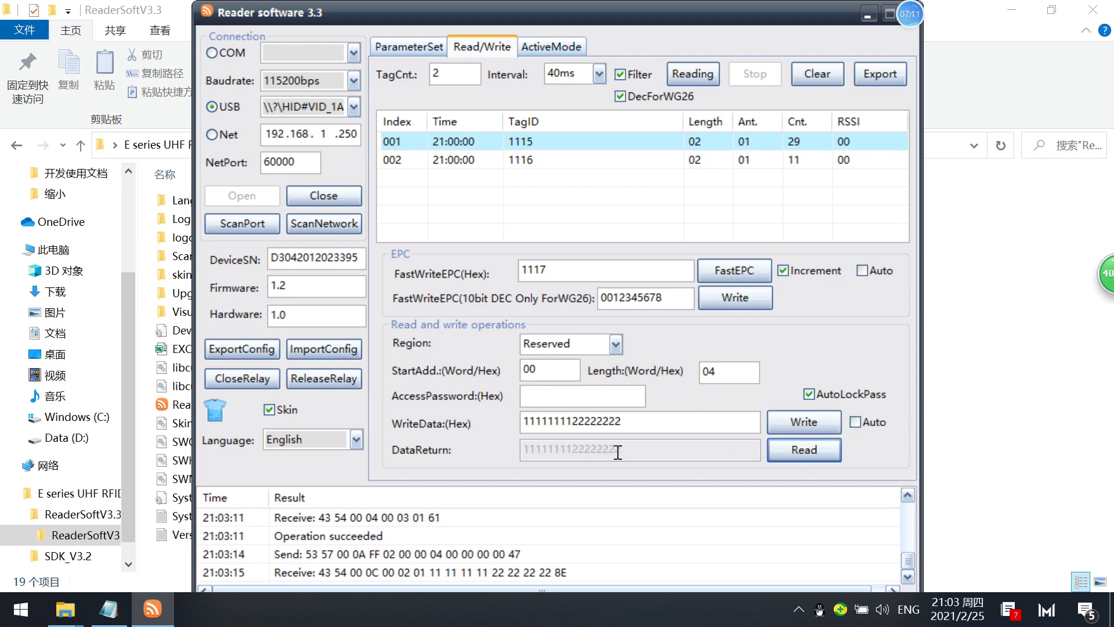
Target the EPC memory bank at start address 02 with length 06.
{"action": "left_click", "coordinate": [615, 345]}
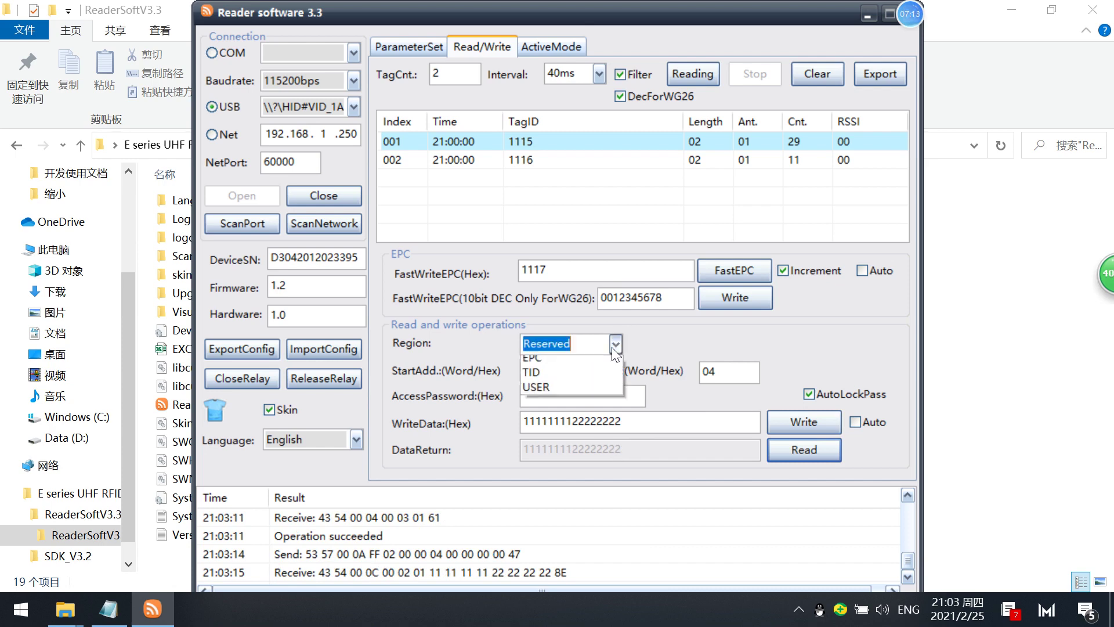
{"action": "left_click", "coordinate": [562, 374]}
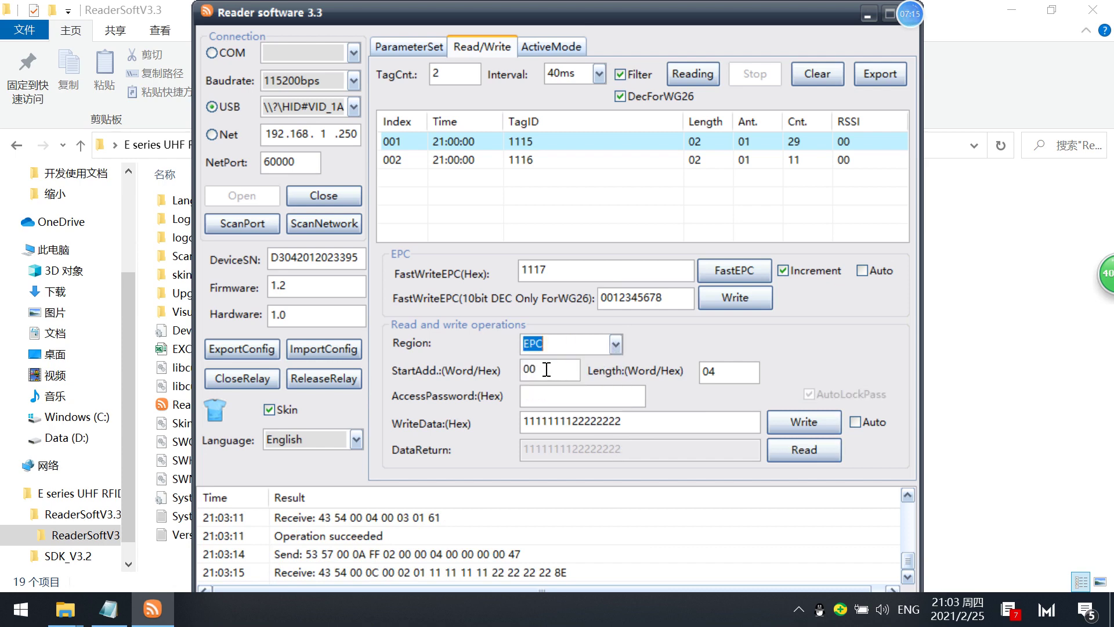
{"action": "left_click_drag", "start_coordinate": [543, 370], "coordinate": [532, 369]}
{"action": "type", "text": "2"}
{"action": "left_click", "coordinate": [715, 374]}
{"action": "left_click_drag", "start_coordinate": [715, 377], "coordinate": [709, 379]}
{"action": "type", "text": "6"}
{"action": "left_click_drag", "start_coordinate": [621, 419], "coordinate": [485, 398]}
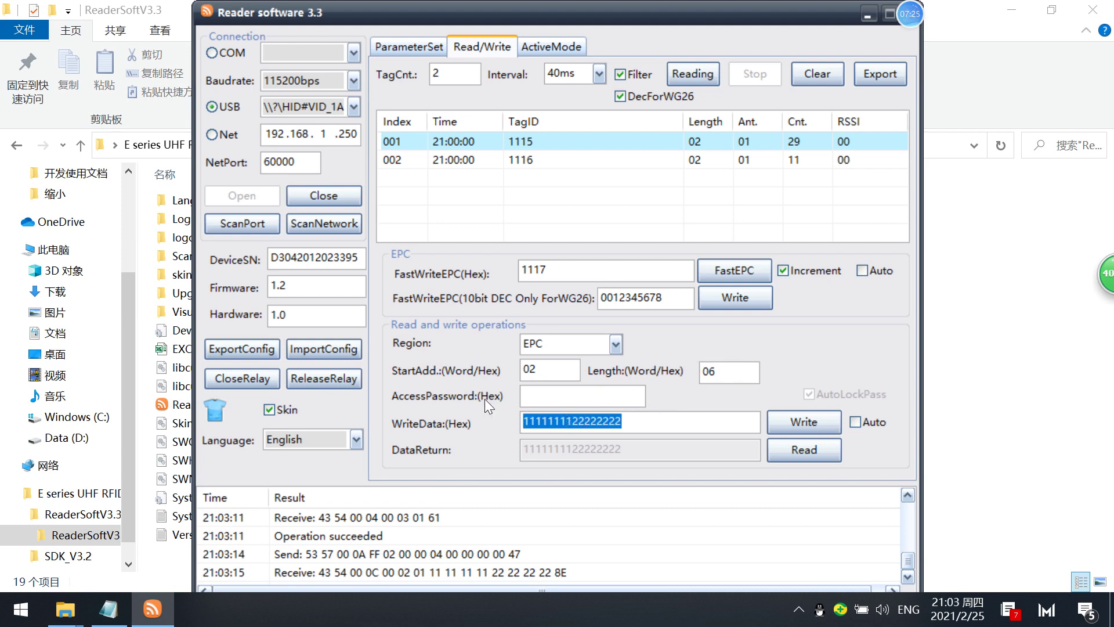
{"action": "left_click", "coordinate": [624, 420]}
{"action": "type", "text": "333333"}
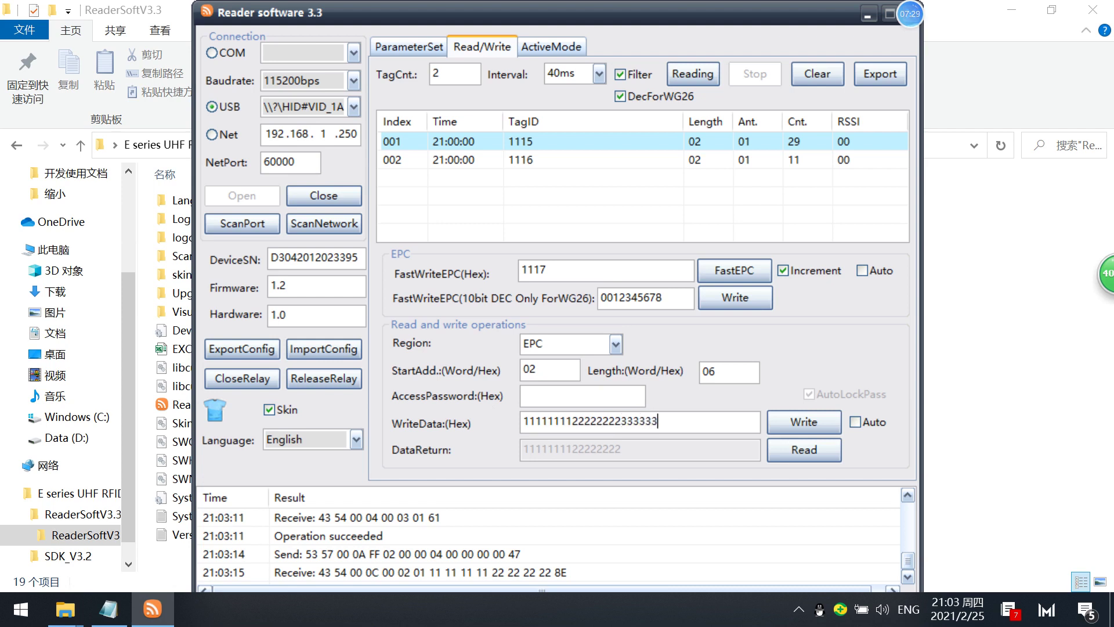
{"action": "type", "text": "33"}
{"action": "left_click_drag", "start_coordinate": [621, 420], "coordinate": [672, 421]}
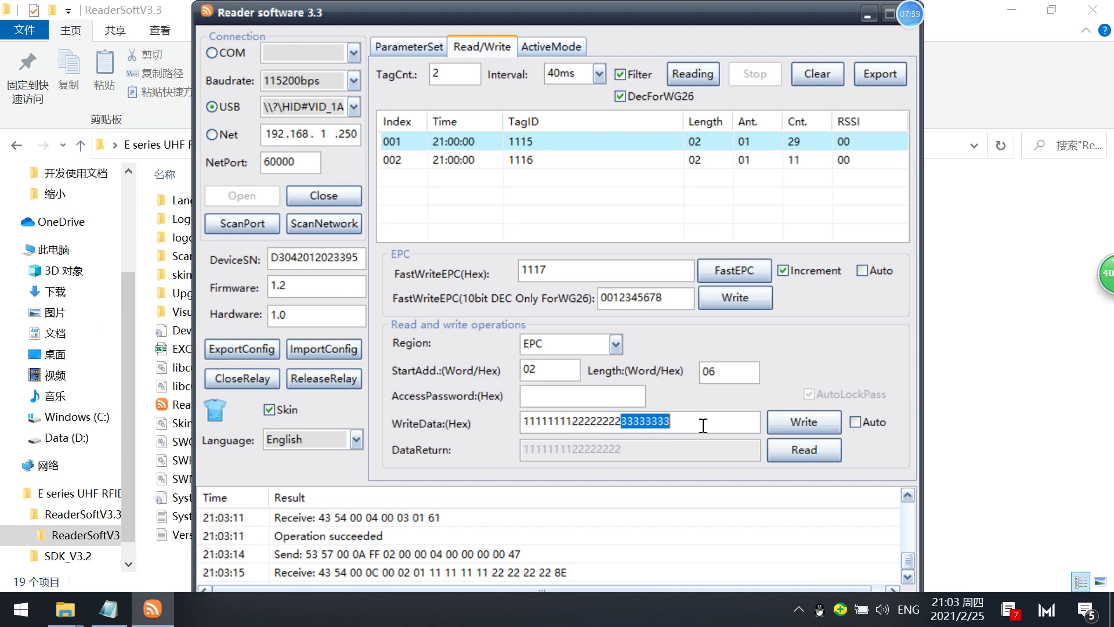
{"action": "left_click", "coordinate": [696, 422]}
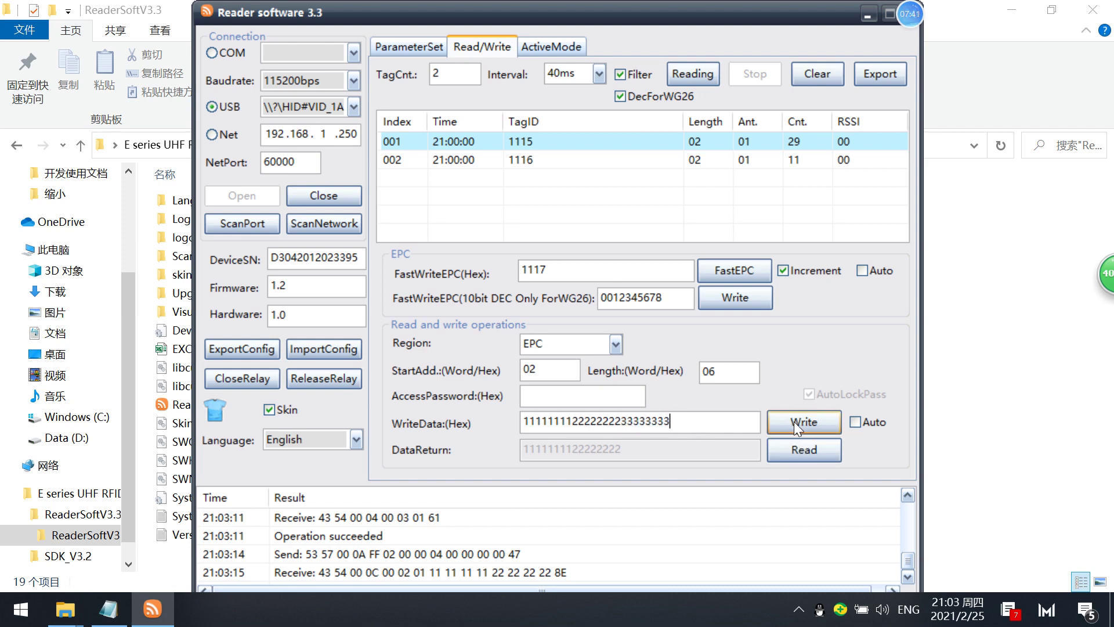
{"action": "left_click", "coordinate": [795, 422]}
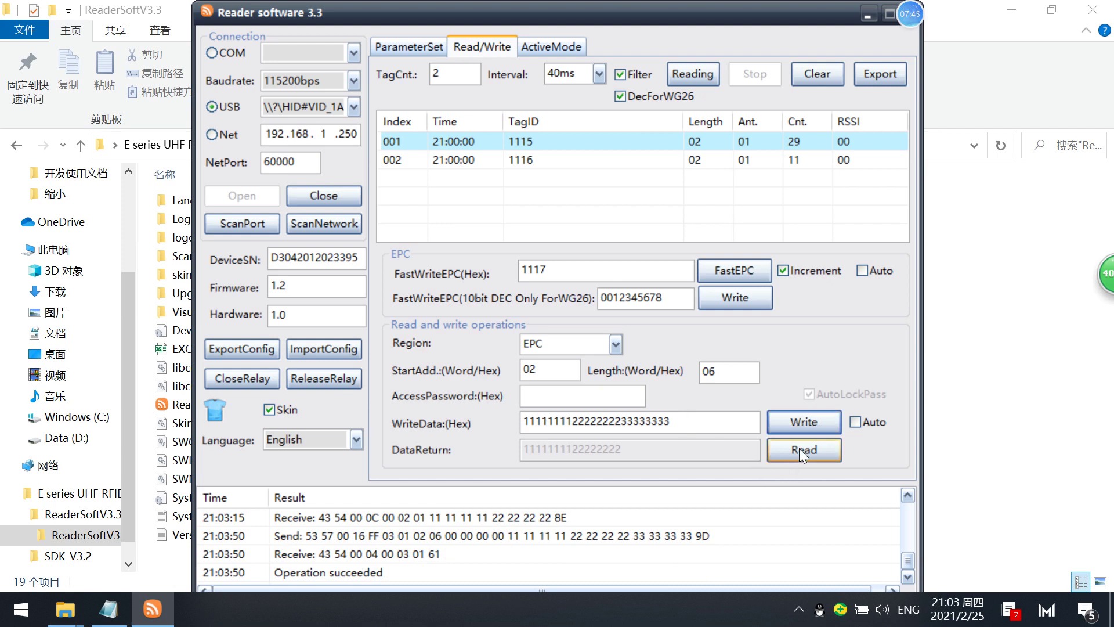
{"action": "left_click", "coordinate": [800, 450]}
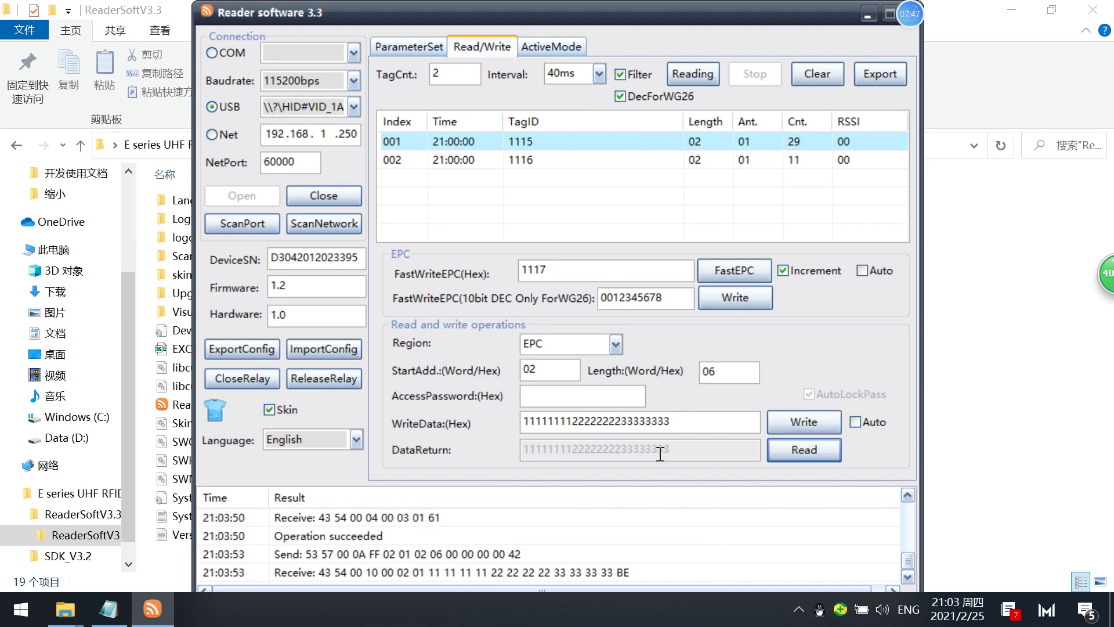
{"action": "left_click_drag", "start_coordinate": [673, 451], "coordinate": [481, 428]}
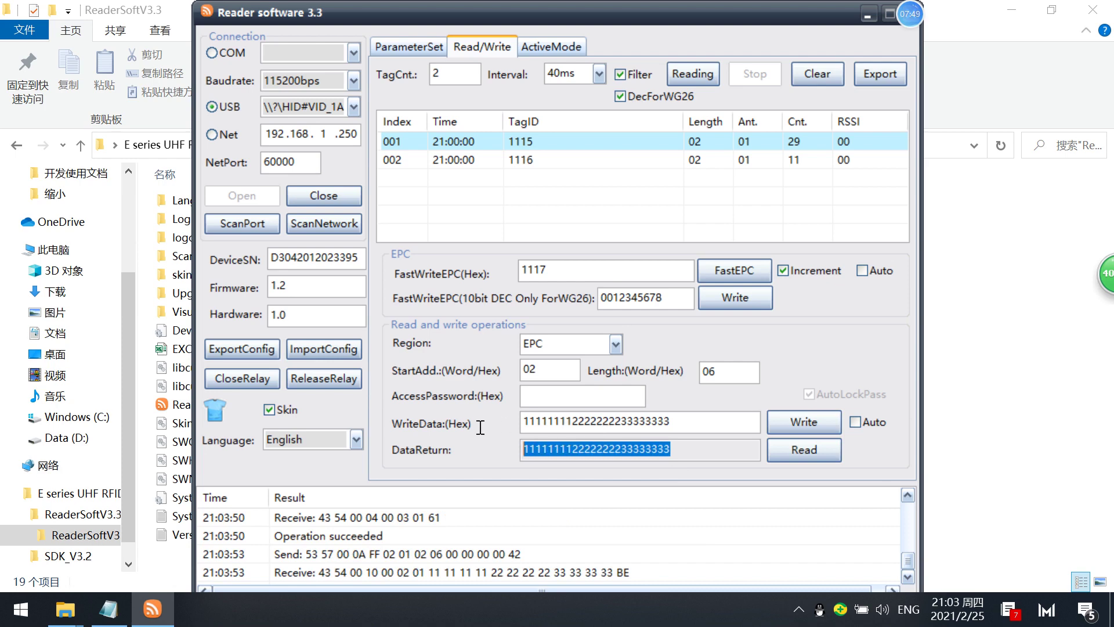
Re-inventory to list the single tag 1111, then compare the write data and fast-write EPC 1117.
{"action": "left_click", "coordinate": [702, 74]}
{"action": "left_click", "coordinate": [750, 72]}
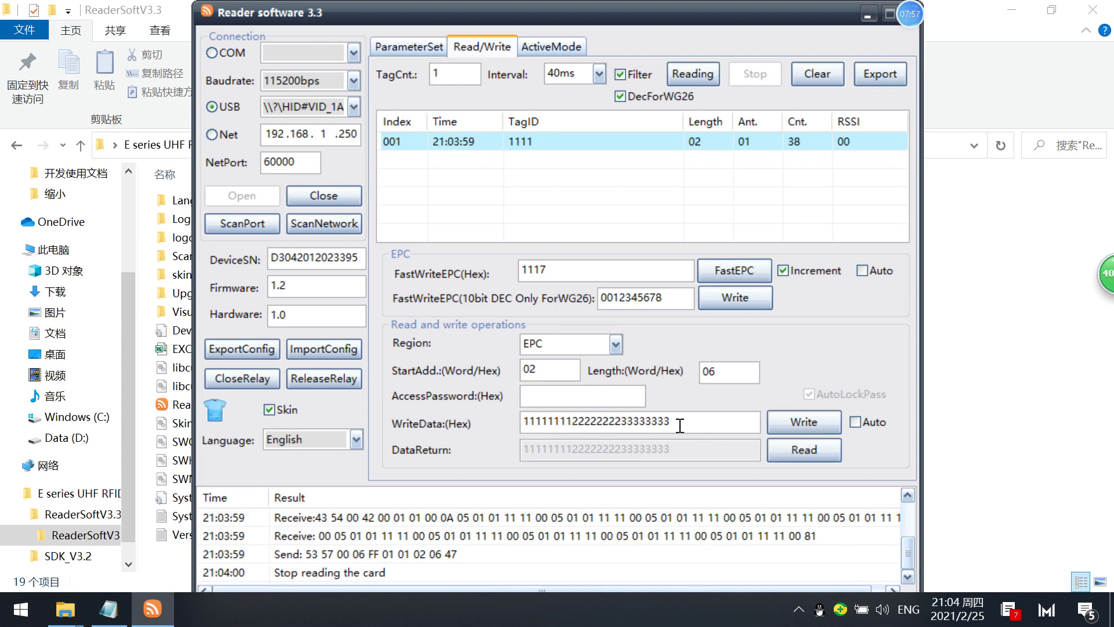
{"action": "left_click_drag", "start_coordinate": [680, 427], "coordinate": [508, 371]}
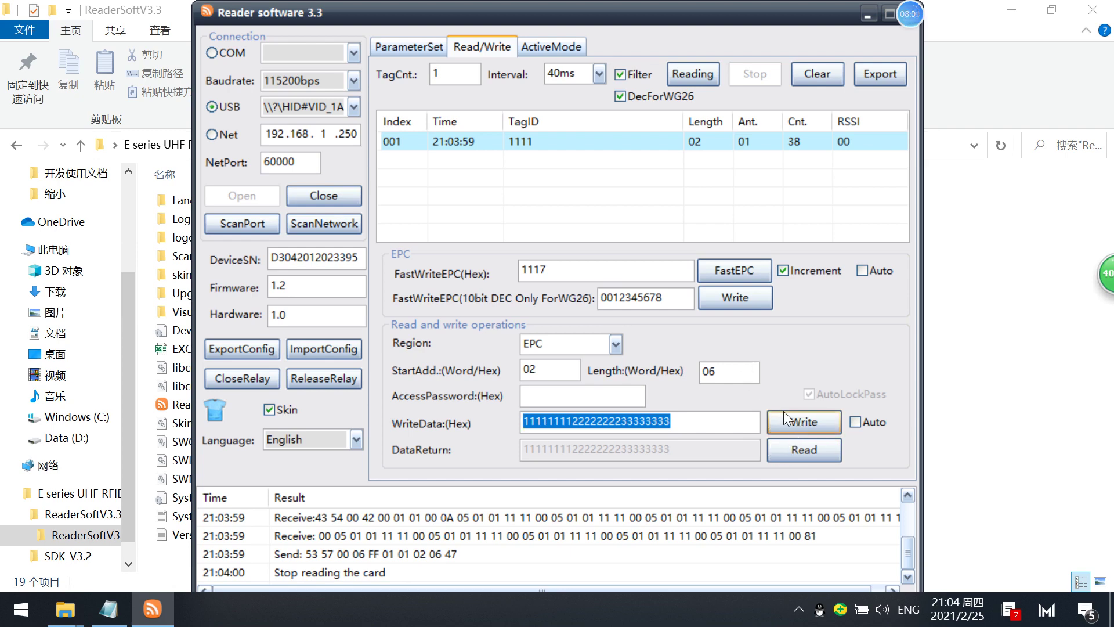
{"action": "left_click_drag", "start_coordinate": [678, 415], "coordinate": [454, 331]}
{"action": "left_click_drag", "start_coordinate": [548, 269], "coordinate": [498, 257]}
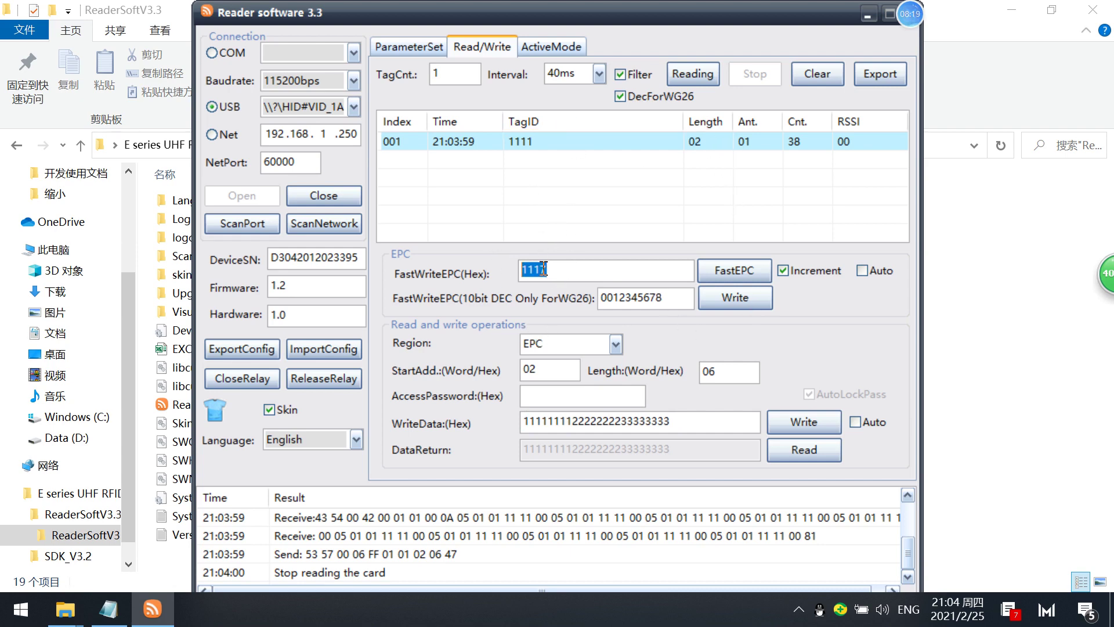
{"action": "left_click_drag", "start_coordinate": [542, 268], "coordinate": [504, 264]}
{"action": "left_click_drag", "start_coordinate": [672, 421], "coordinate": [515, 375]}
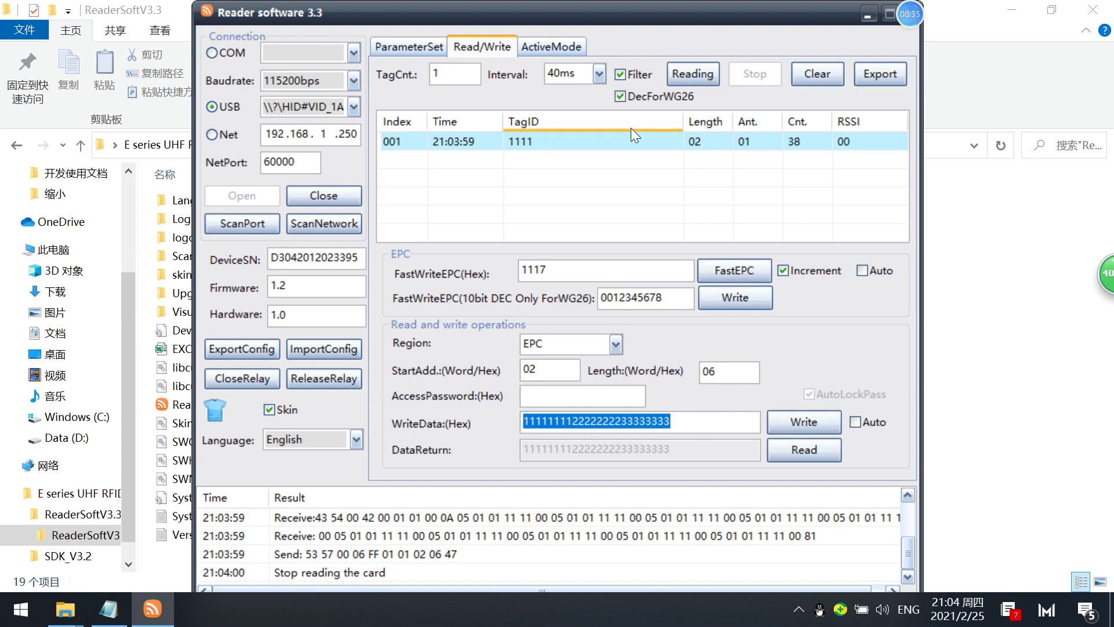
Select tag 1111 and replace the fast-write EPC 1117 with a 1s-2s-3s hex value.
{"action": "left_click", "coordinate": [529, 140]}
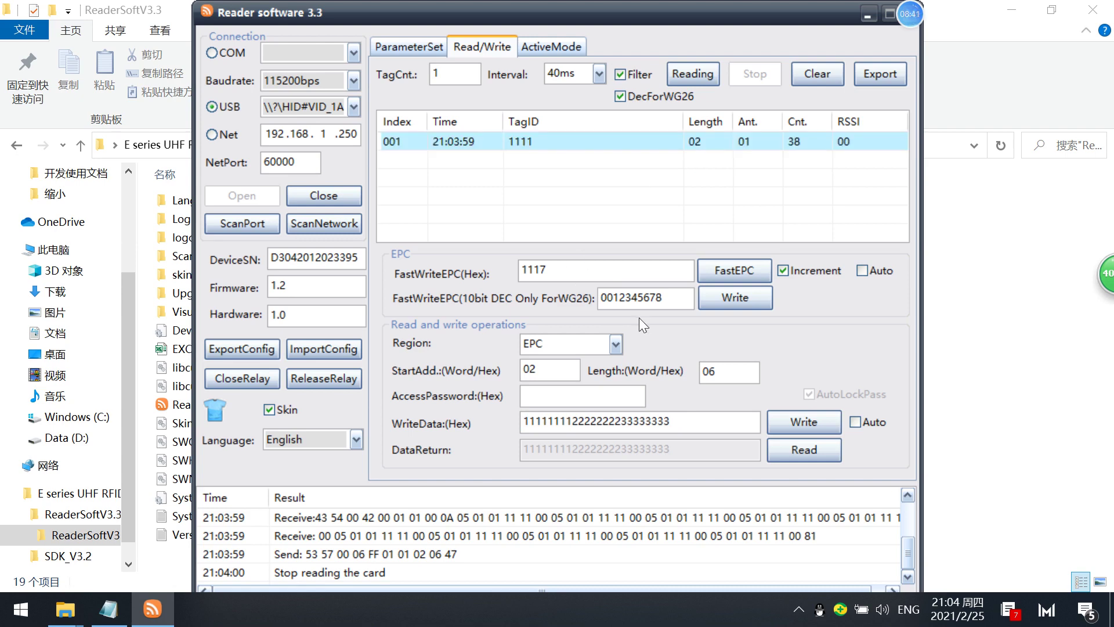
{"action": "left_click_drag", "start_coordinate": [576, 268], "coordinate": [489, 252]}
{"action": "type", "text": "1111111"}
{"action": "left_click_drag", "start_coordinate": [568, 270], "coordinate": [548, 270]}
{"action": "left_click", "coordinate": [586, 271]}
{"action": "type", "text": "1222"}
{"action": "type", "text": "2333"}
{"action": "key", "text": "BackSpace"}
{"action": "key", "text": "BackSpace"}
{"action": "key", "text": "BackSpace"}
{"action": "type", "text": "22223333333"}
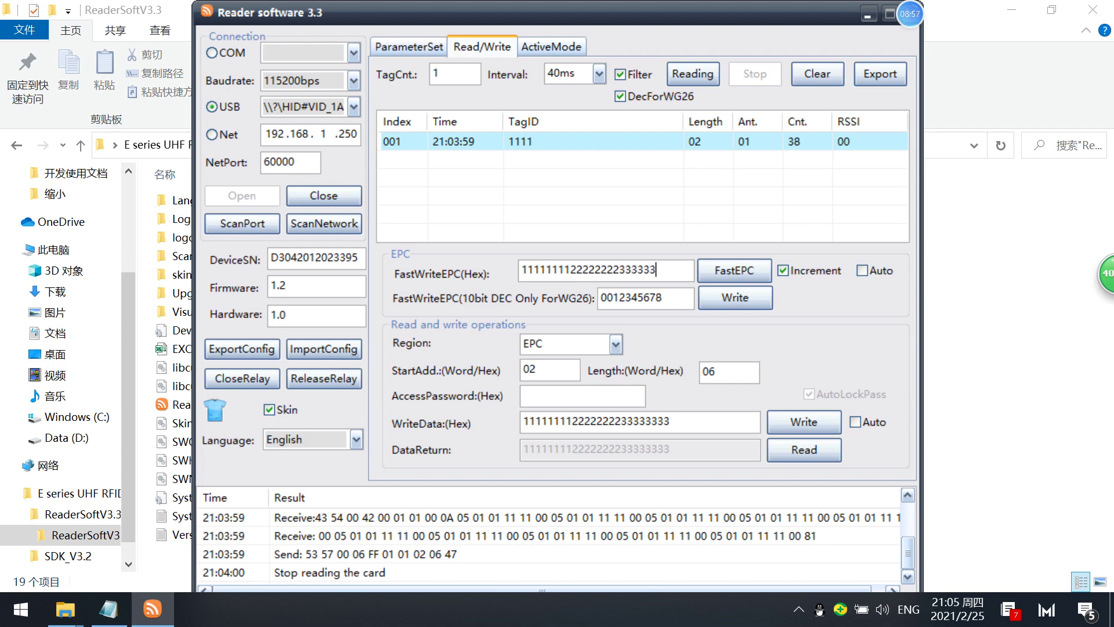
{"action": "type", "text": "3"}
{"action": "left_click", "coordinate": [722, 276]}
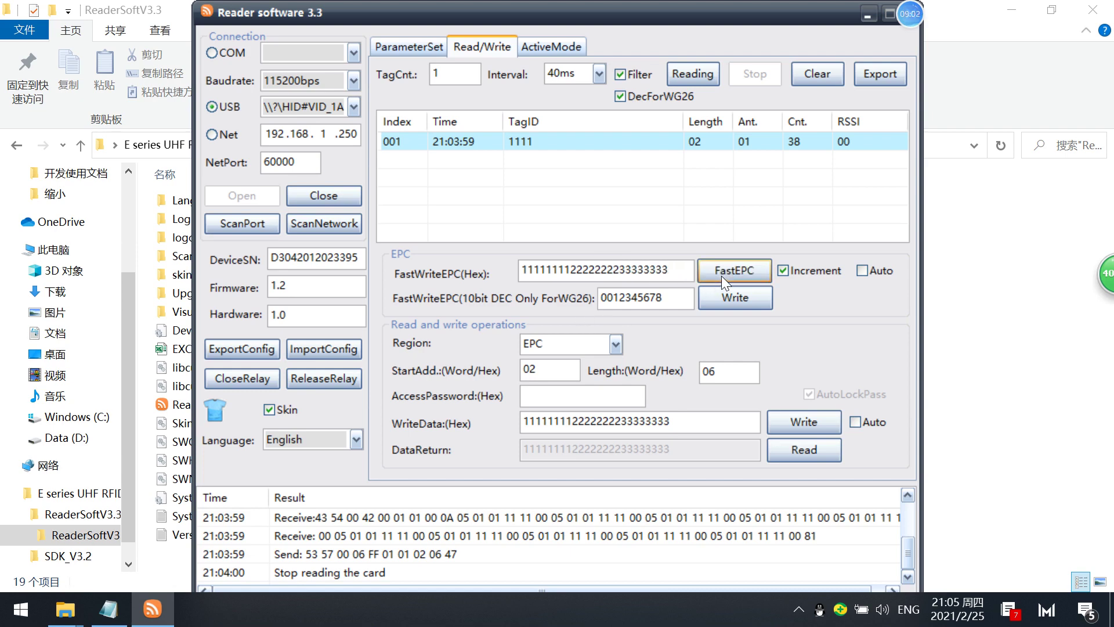
{"action": "left_click", "coordinate": [704, 71]}
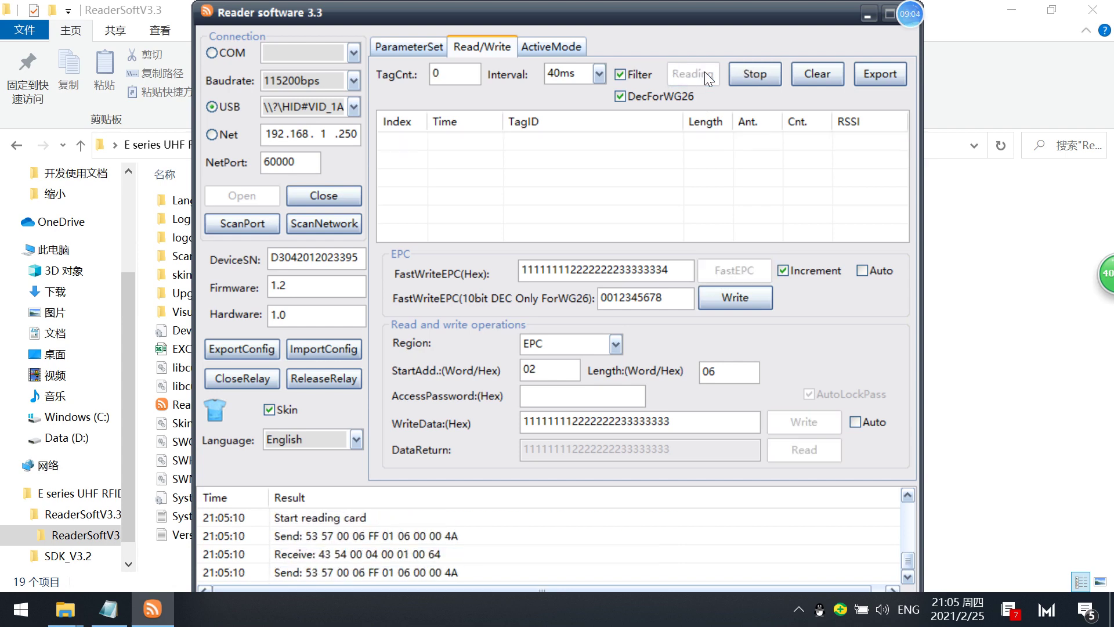
{"action": "left_click", "coordinate": [758, 79]}
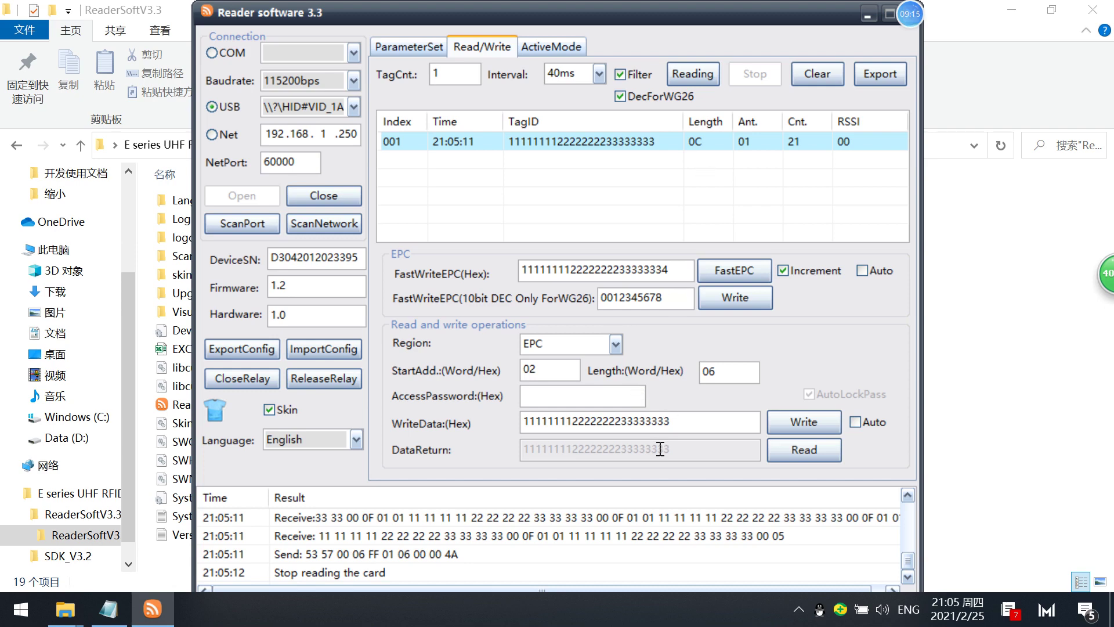
{"action": "left_click_drag", "start_coordinate": [682, 422], "coordinate": [504, 383]}
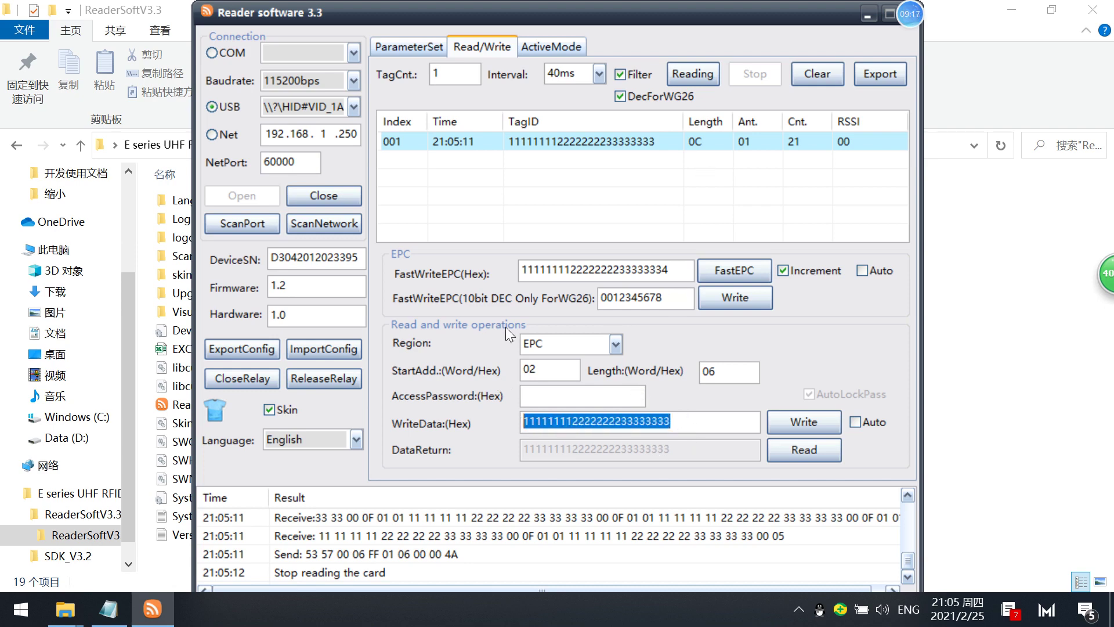
{"action": "double_click", "coordinate": [666, 271]}
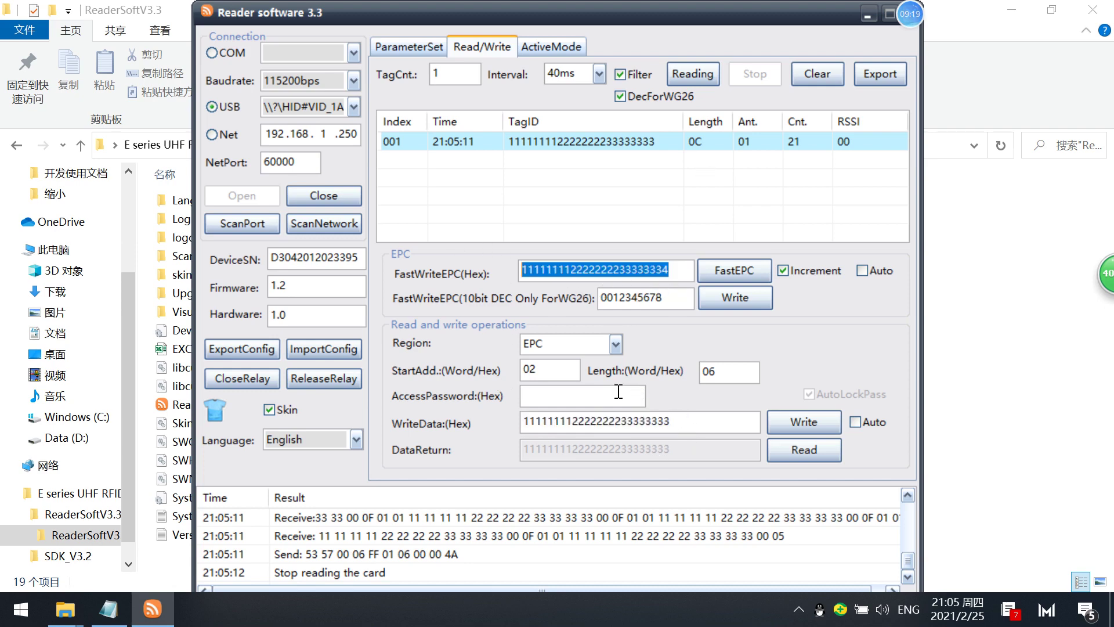
{"action": "left_click_drag", "start_coordinate": [672, 422], "coordinate": [479, 414]}
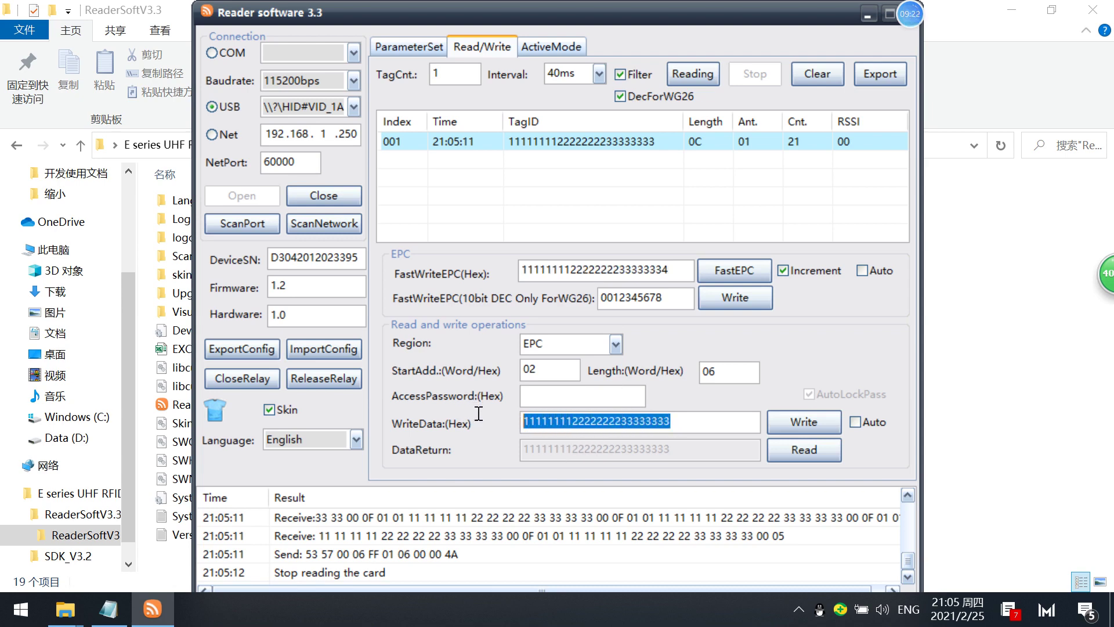
Replace the write data with 4444.
{"action": "left_click", "coordinate": [681, 425]}
{"action": "double_click", "coordinate": [678, 425]}
{"action": "left_click_drag", "start_coordinate": [683, 421], "coordinate": [447, 408]}
{"action": "type", "text": "4444"}
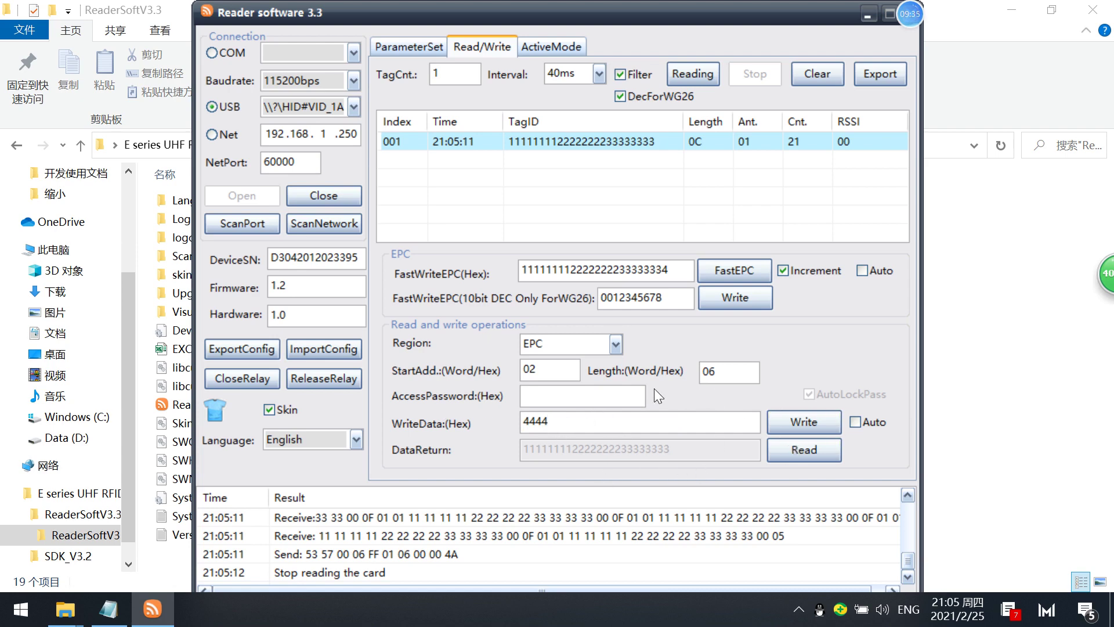
{"action": "left_click_drag", "start_coordinate": [708, 372], "coordinate": [718, 370]}
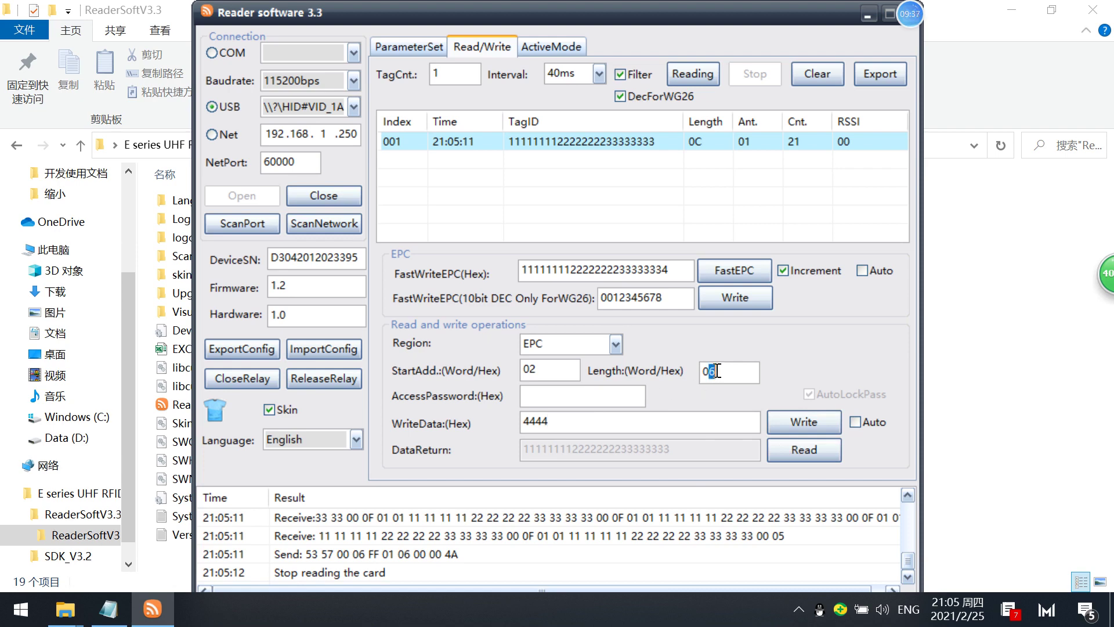
{"action": "left_click", "coordinate": [801, 430]}
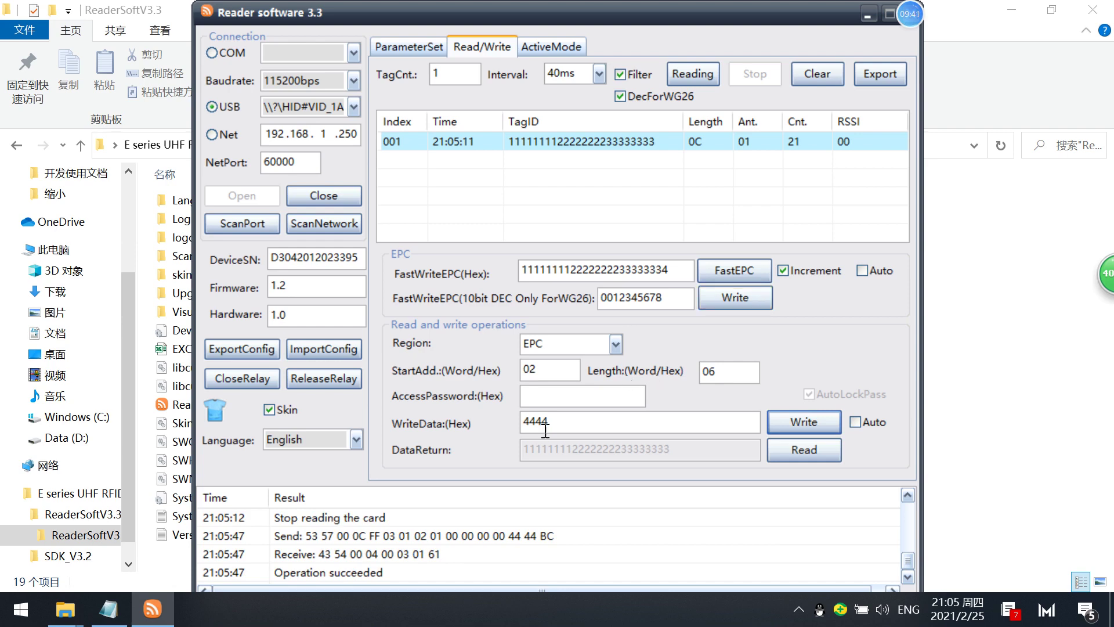
{"action": "left_click", "coordinate": [789, 454]}
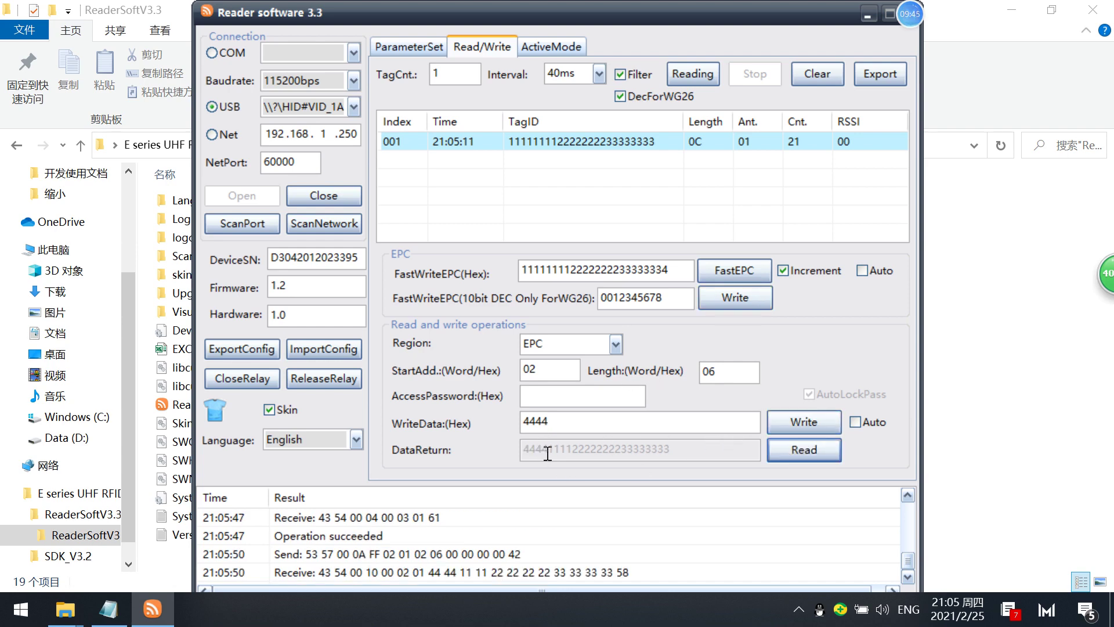
{"action": "left_click_drag", "start_coordinate": [547, 449], "coordinate": [517, 450]}
{"action": "left_click_drag", "start_coordinate": [549, 421], "coordinate": [475, 406]}
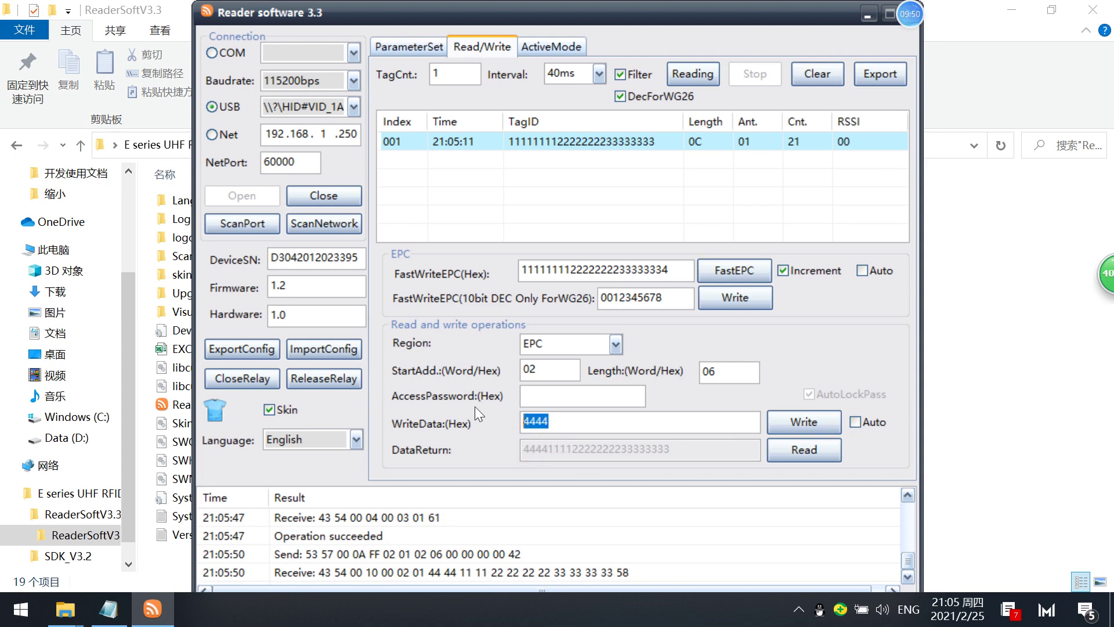
{"action": "left_click", "coordinate": [550, 448]}
{"action": "left_click_drag", "start_coordinate": [550, 424], "coordinate": [513, 413]}
{"action": "left_click", "coordinate": [548, 419]}
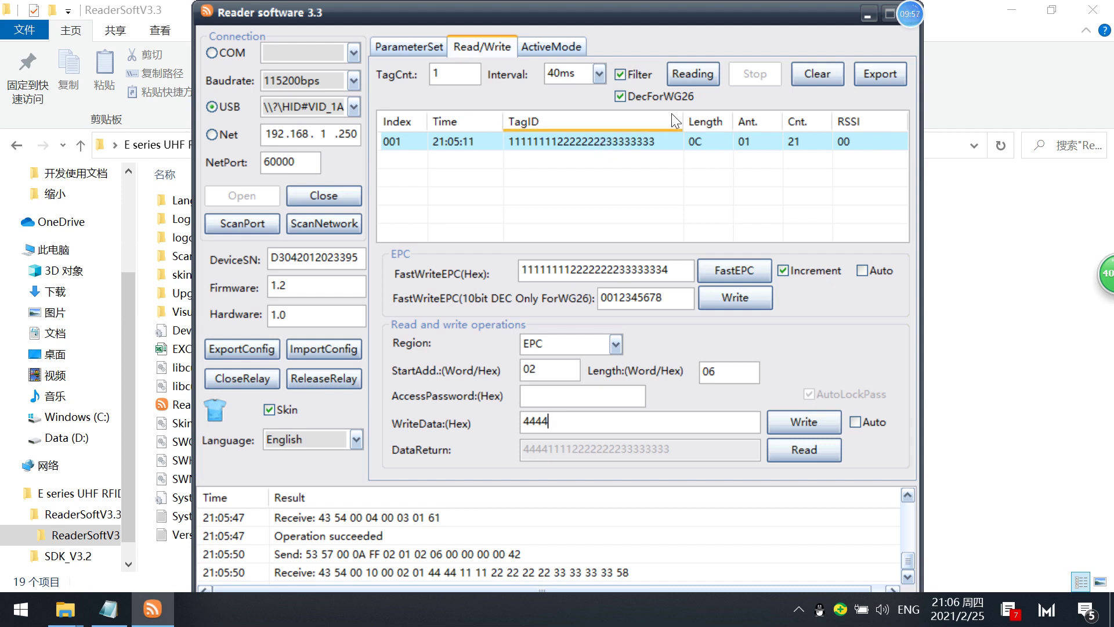
{"action": "left_click", "coordinate": [528, 143]}
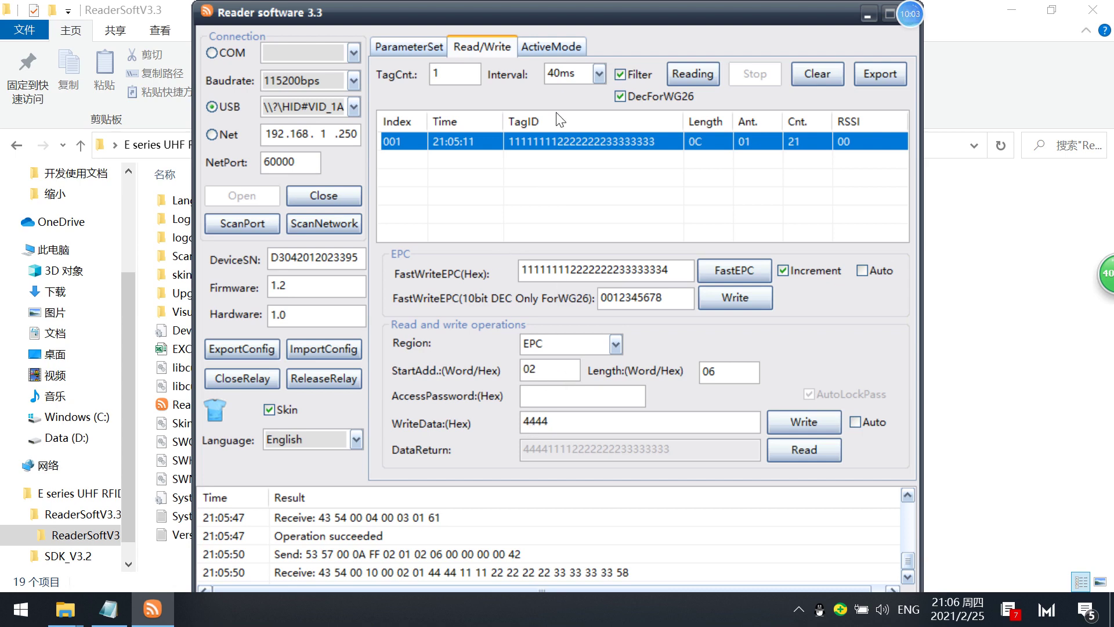
{"action": "left_click", "coordinate": [687, 76]}
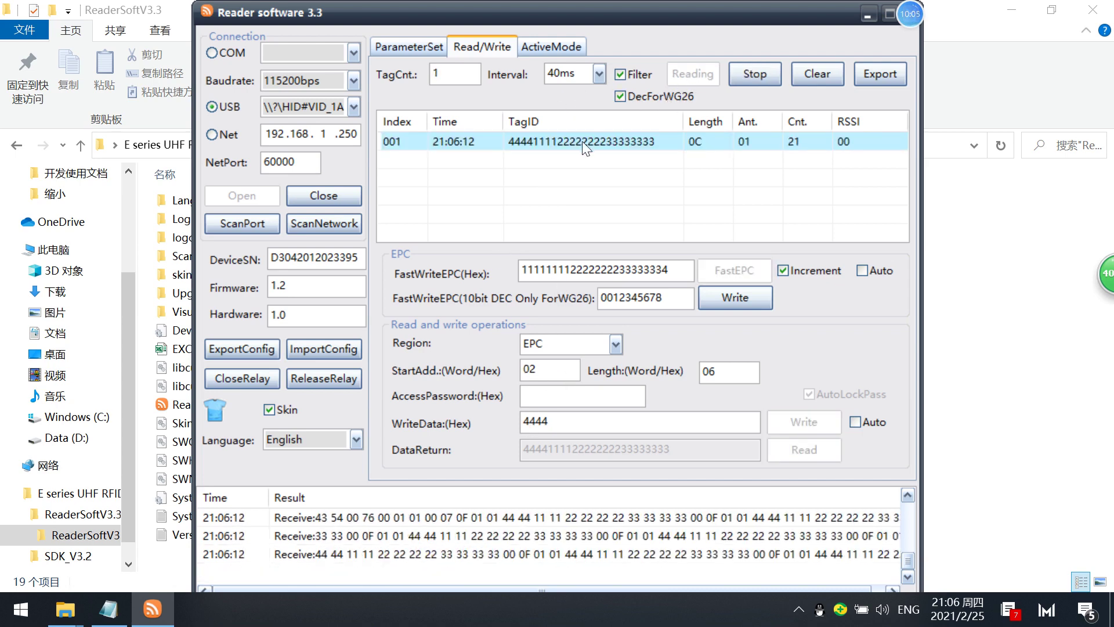
{"action": "left_click", "coordinate": [760, 72]}
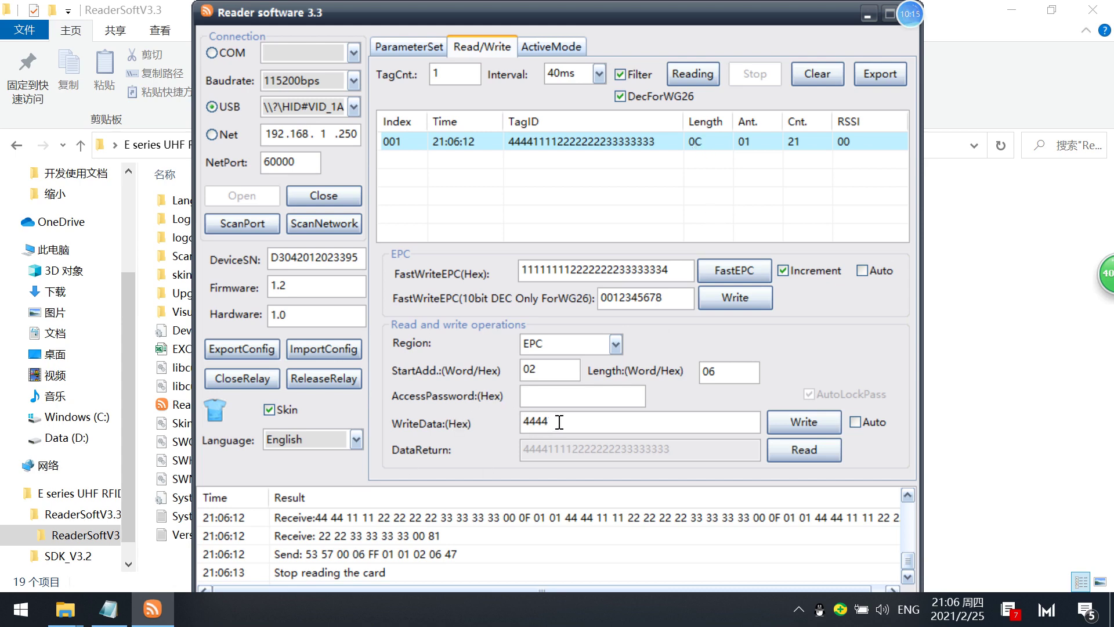
{"action": "left_click_drag", "start_coordinate": [559, 422], "coordinate": [496, 412]}
{"action": "left_click", "coordinate": [548, 422]}
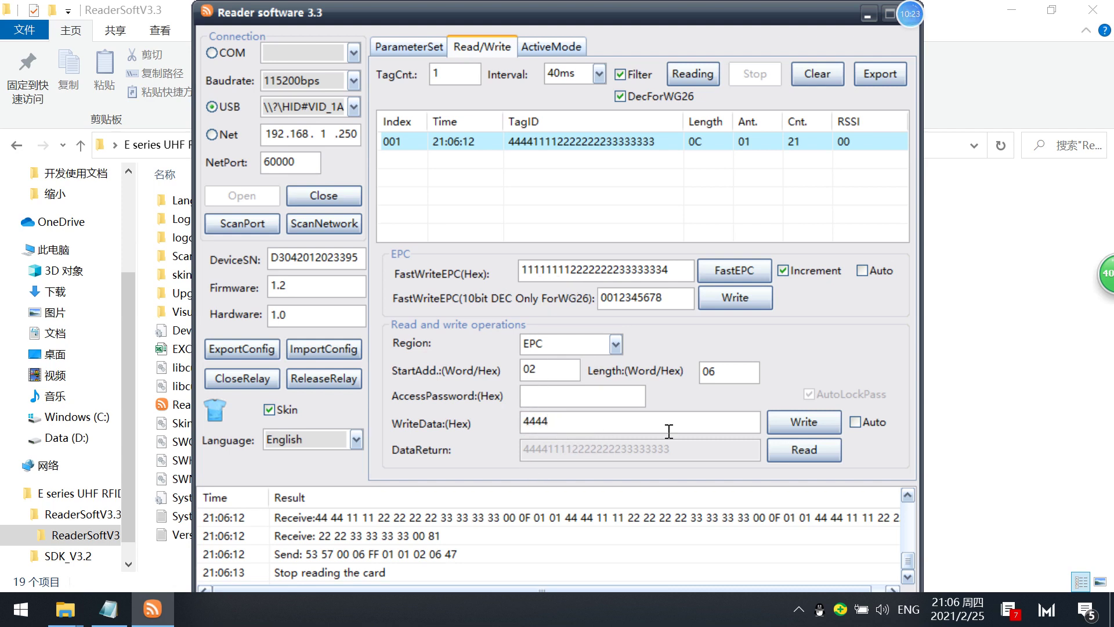